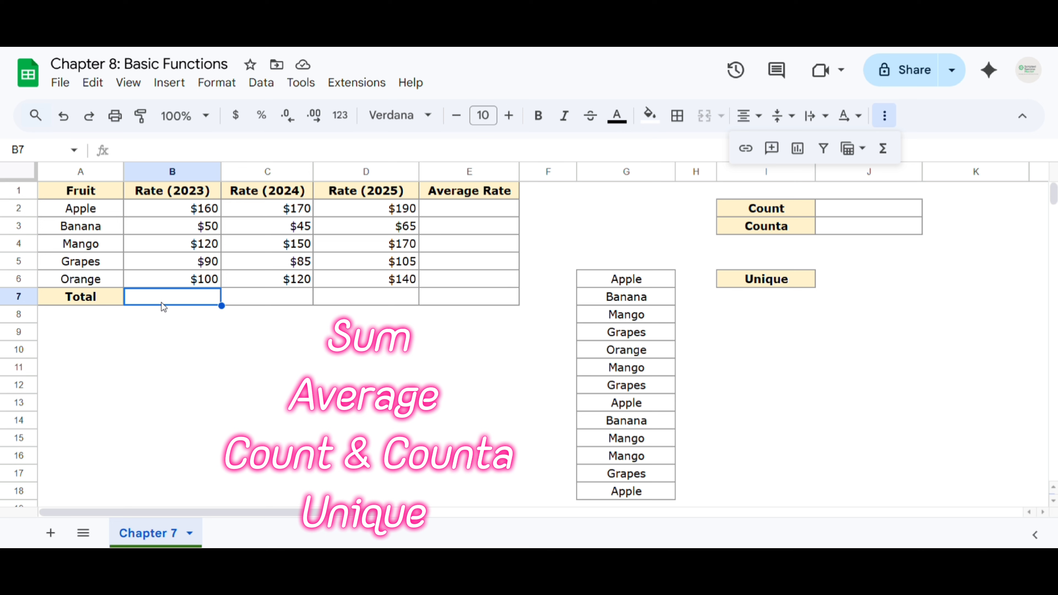
Enter a SUM formula in B7 that totals the 2023 rates in B2:B6.
{"action": "left_click", "coordinate": [798, 279]}
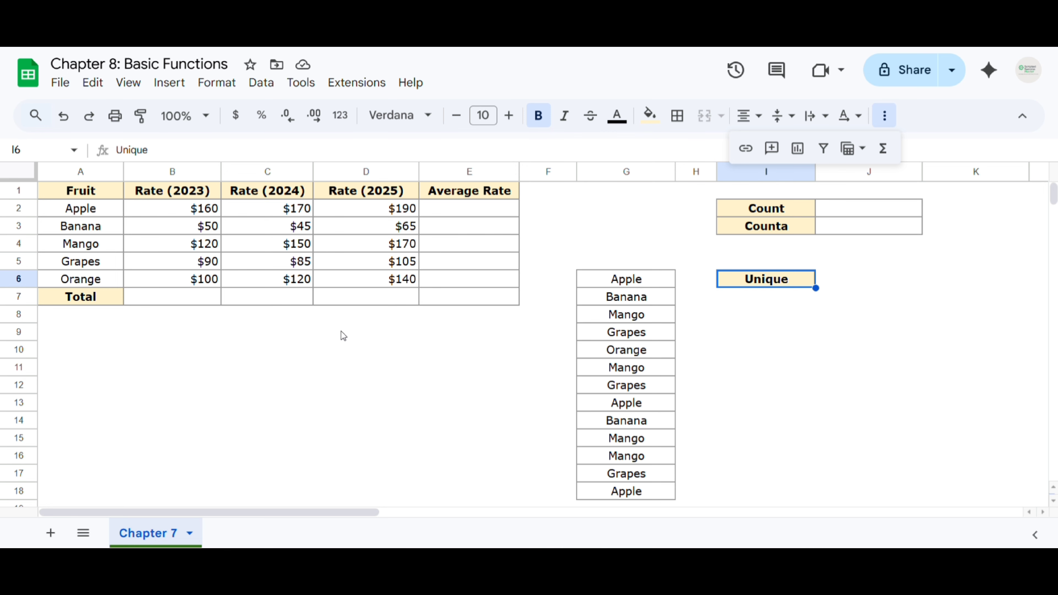
{"action": "left_click", "coordinate": [163, 296]}
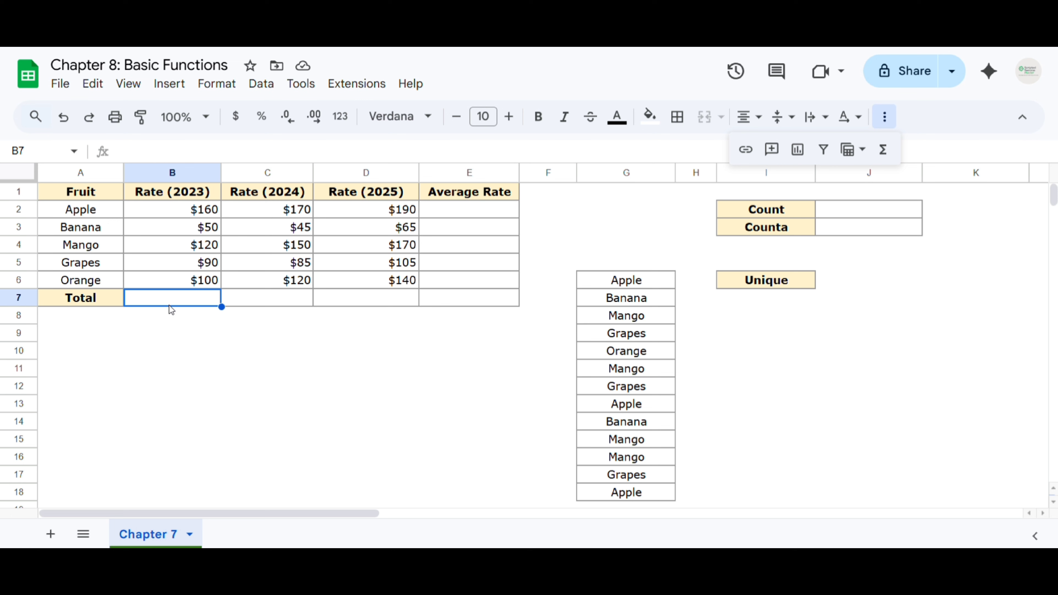
{"action": "left_click", "coordinate": [195, 210]}
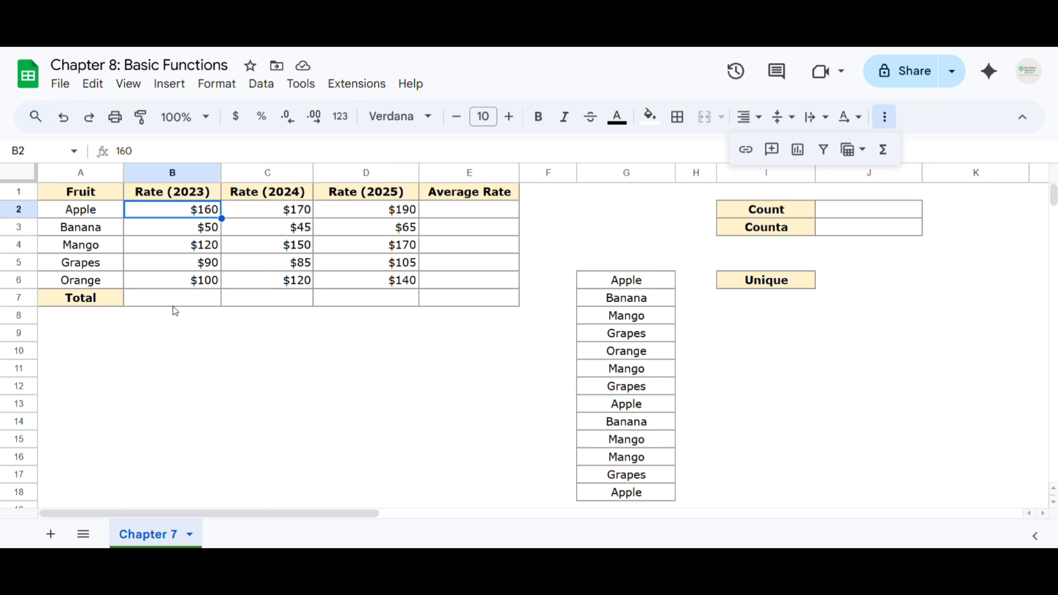
{"action": "left_click", "coordinate": [173, 297]}
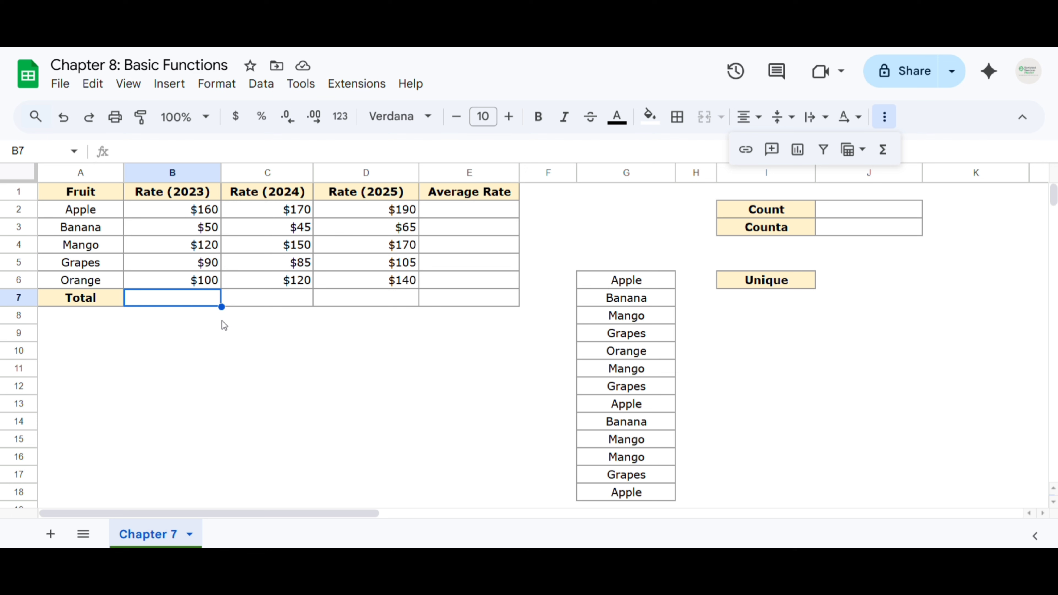
{"action": "type", "text": "="}
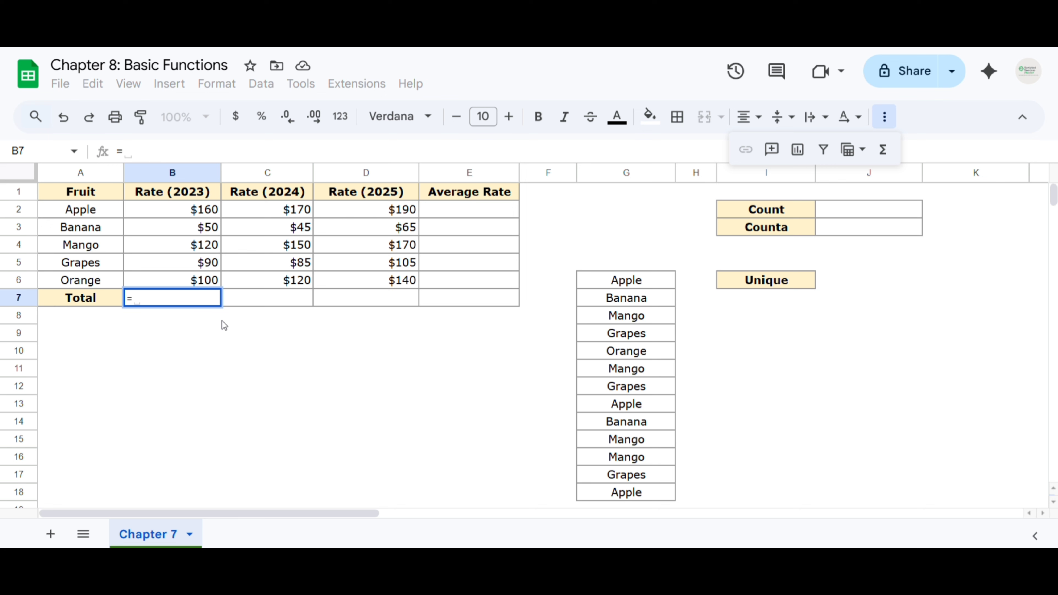
{"action": "type", "text": "sum"}
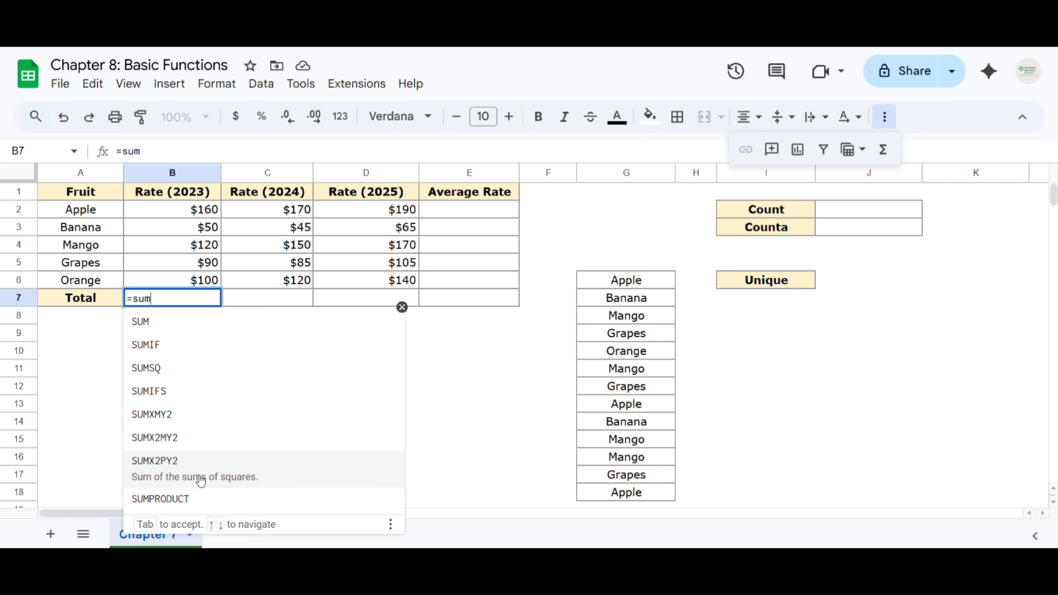
{"action": "left_click", "coordinate": [172, 324]}
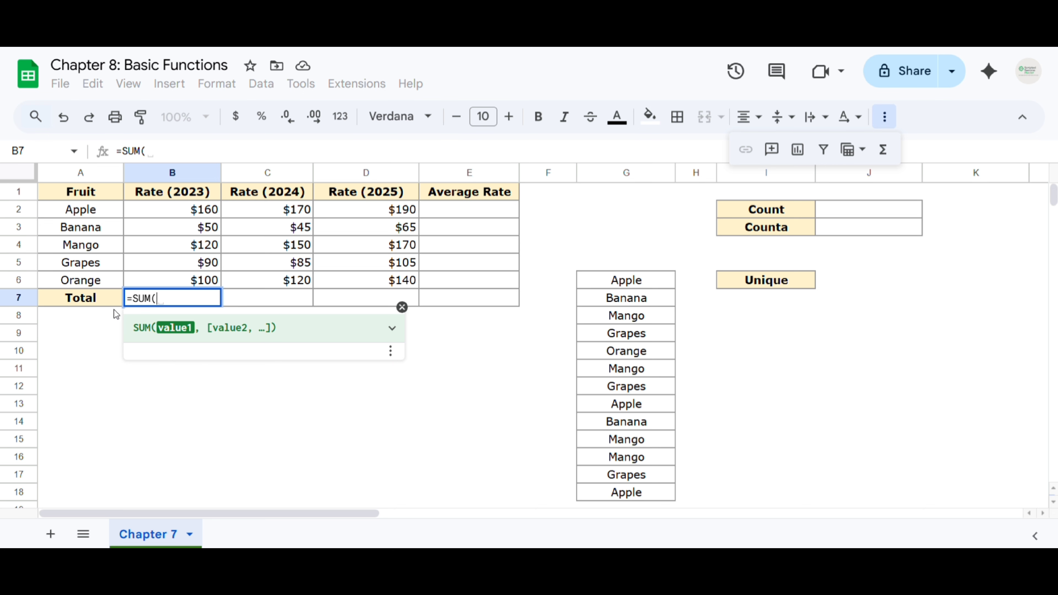
{"action": "left_click", "coordinate": [392, 328]}
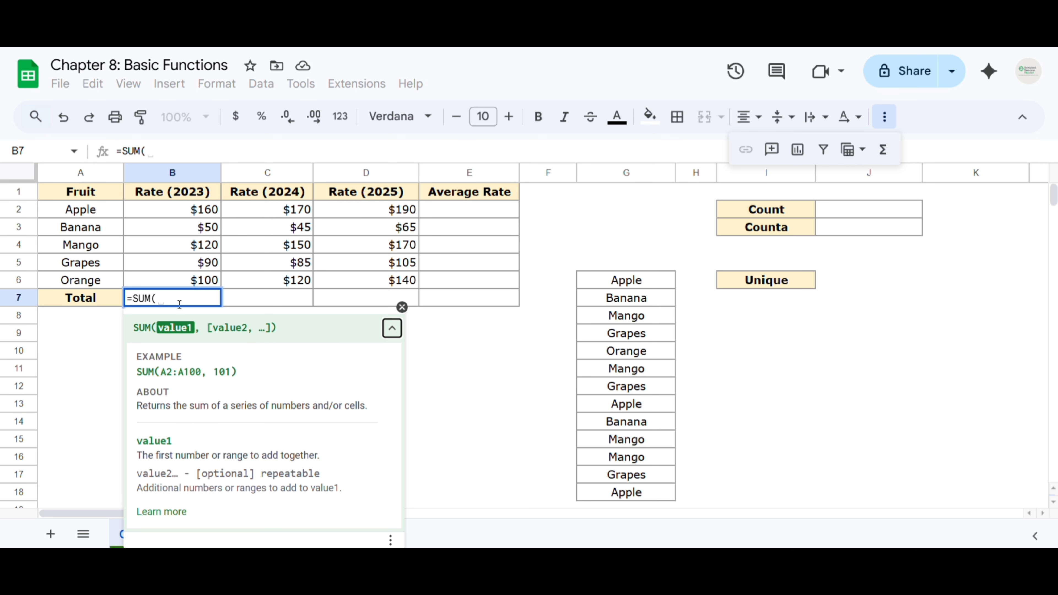
{"action": "left_click_drag", "start_coordinate": [200, 210], "coordinate": [202, 283]}
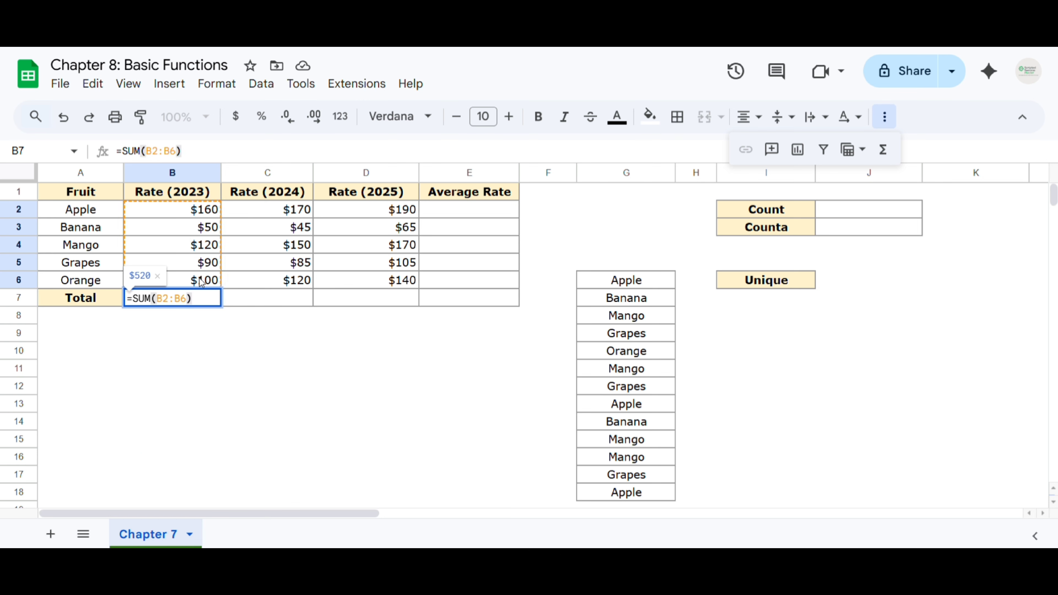
{"action": "key", "text": "Return"}
{"action": "left_click", "coordinate": [198, 297]}
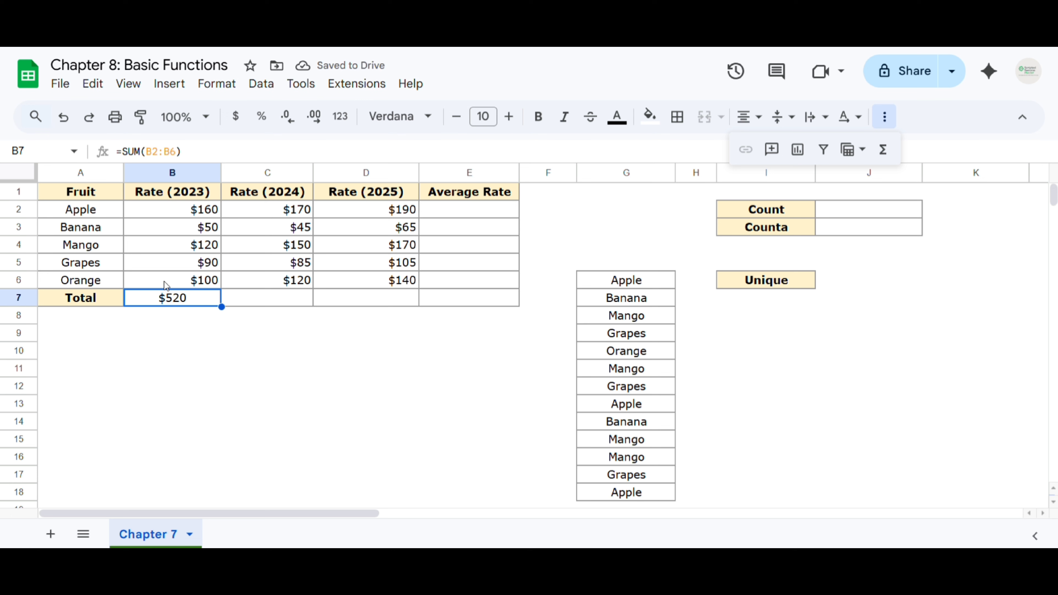
{"action": "type", "text": "="}
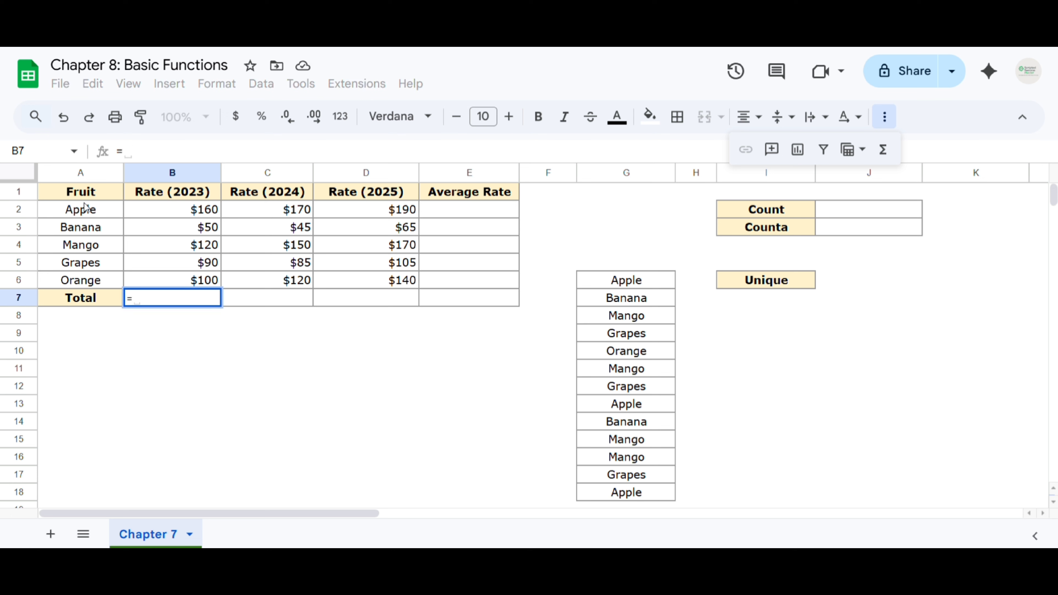
{"action": "key", "text": "Escape"}
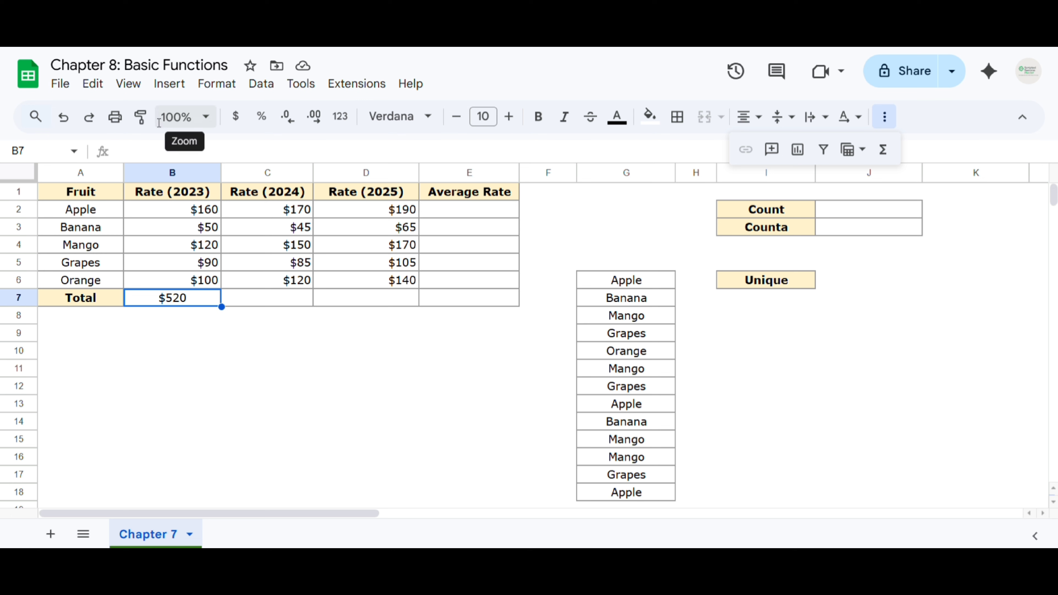
{"action": "left_click", "coordinate": [170, 90]}
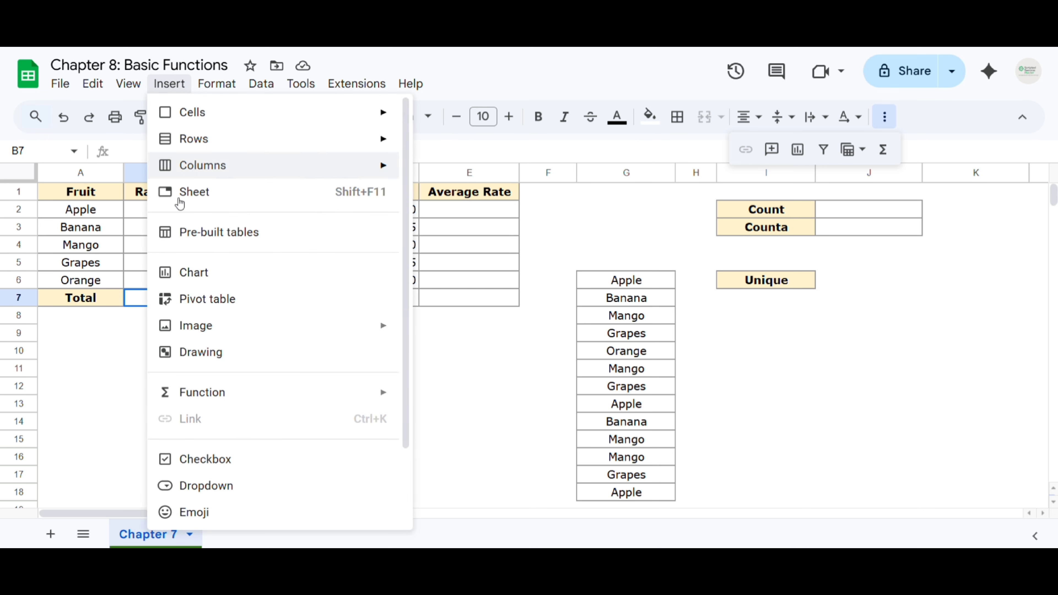
{"action": "mouse_move", "coordinate": [210, 392]}
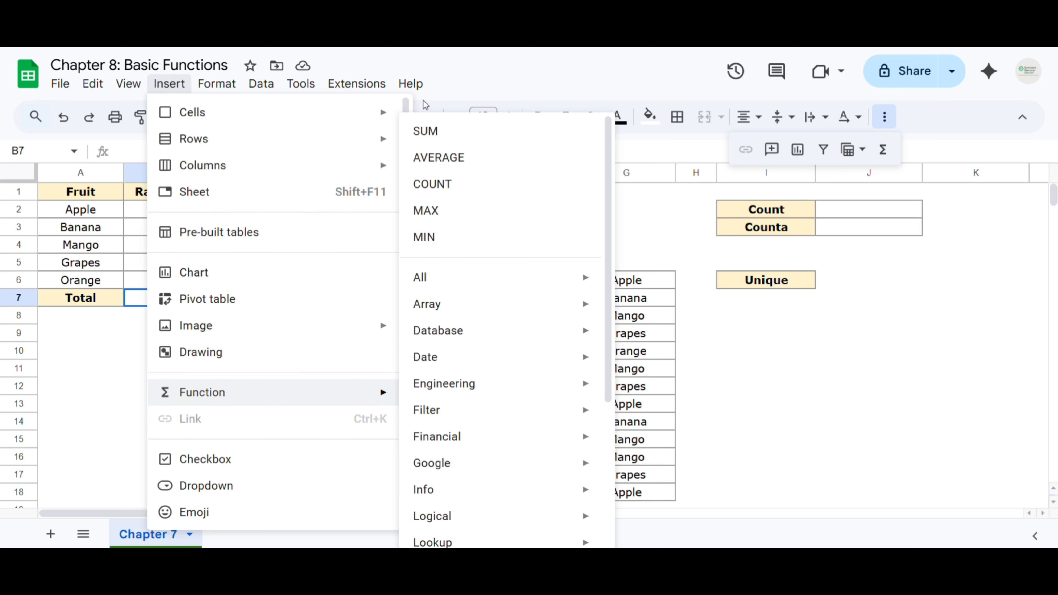
{"action": "left_click", "coordinate": [426, 131]}
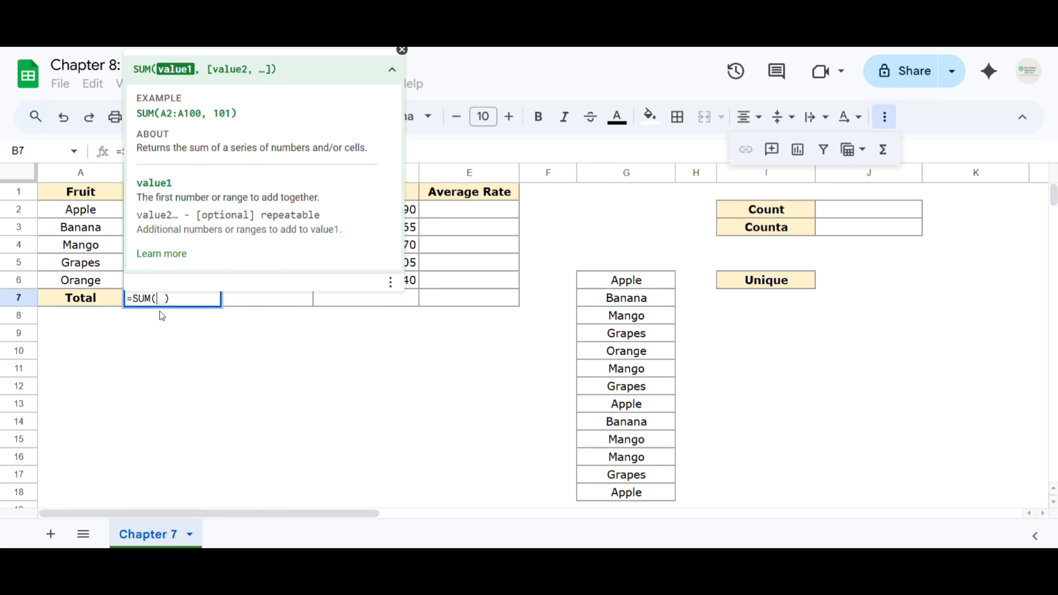
{"action": "left_click", "coordinate": [402, 50]}
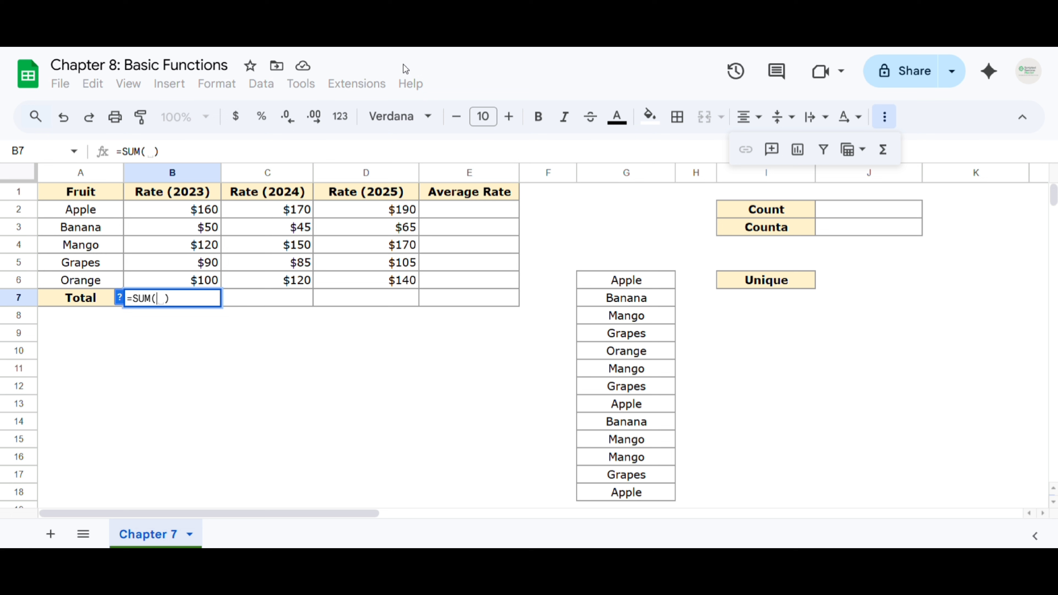
{"action": "left_click", "coordinate": [180, 332]}
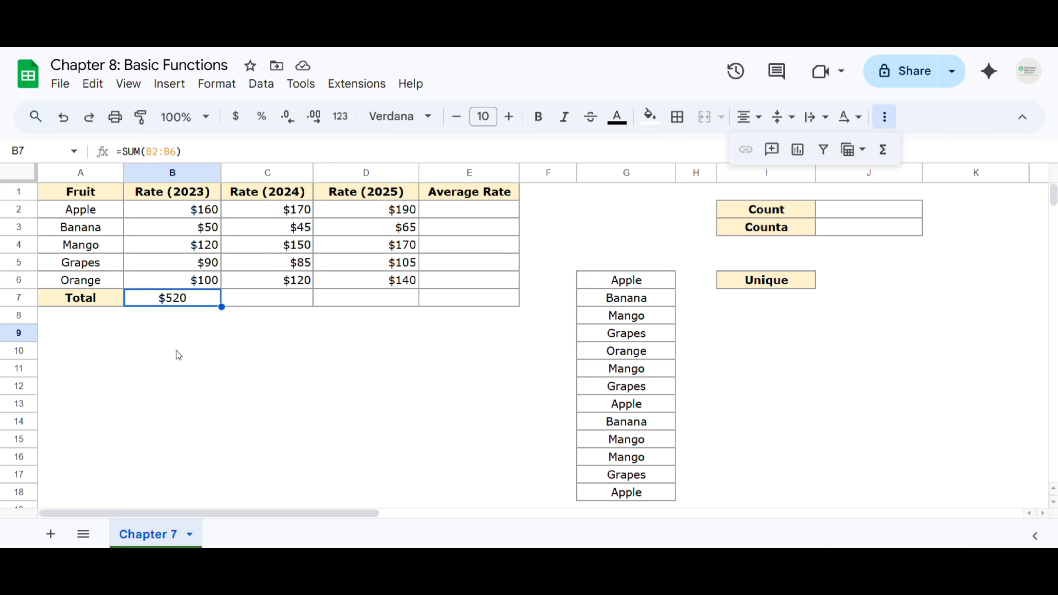
{"action": "left_click", "coordinate": [885, 119]}
{"action": "left_click", "coordinate": [886, 118]}
{"action": "left_click", "coordinate": [883, 150]}
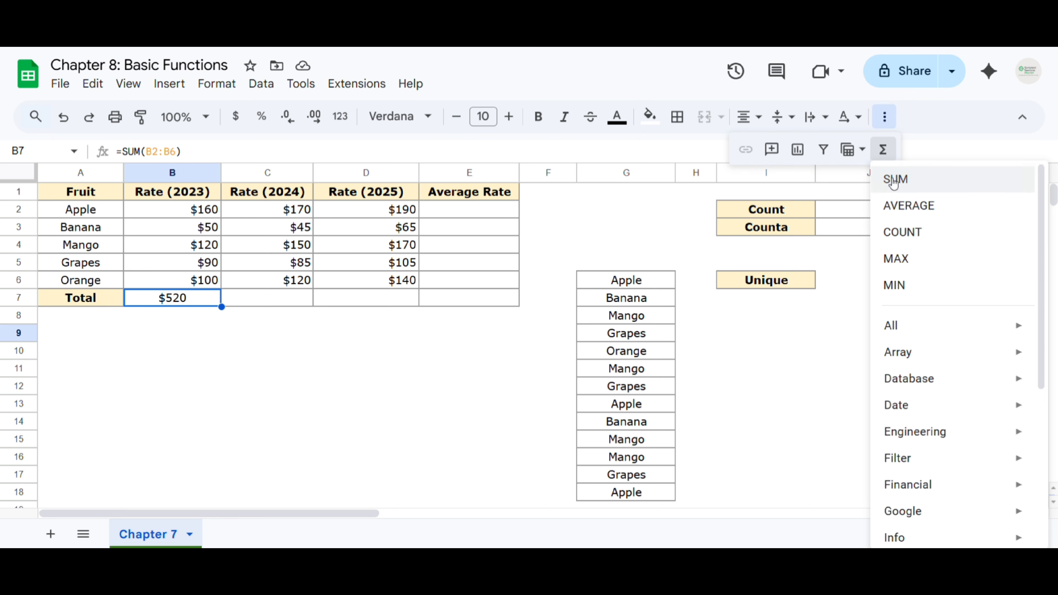
{"action": "left_click", "coordinate": [894, 179]}
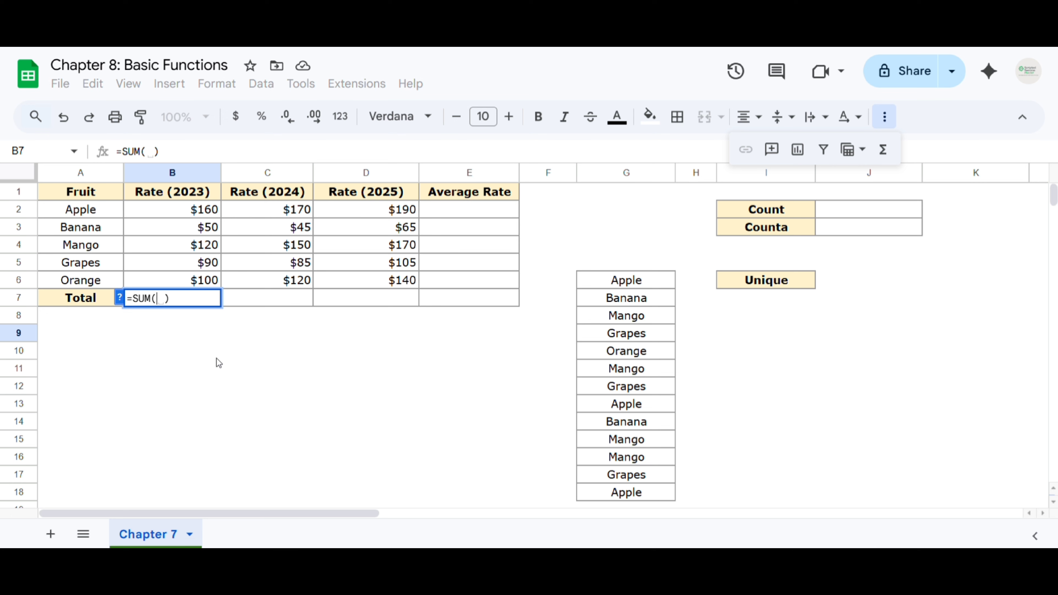
{"action": "key", "text": "Return"}
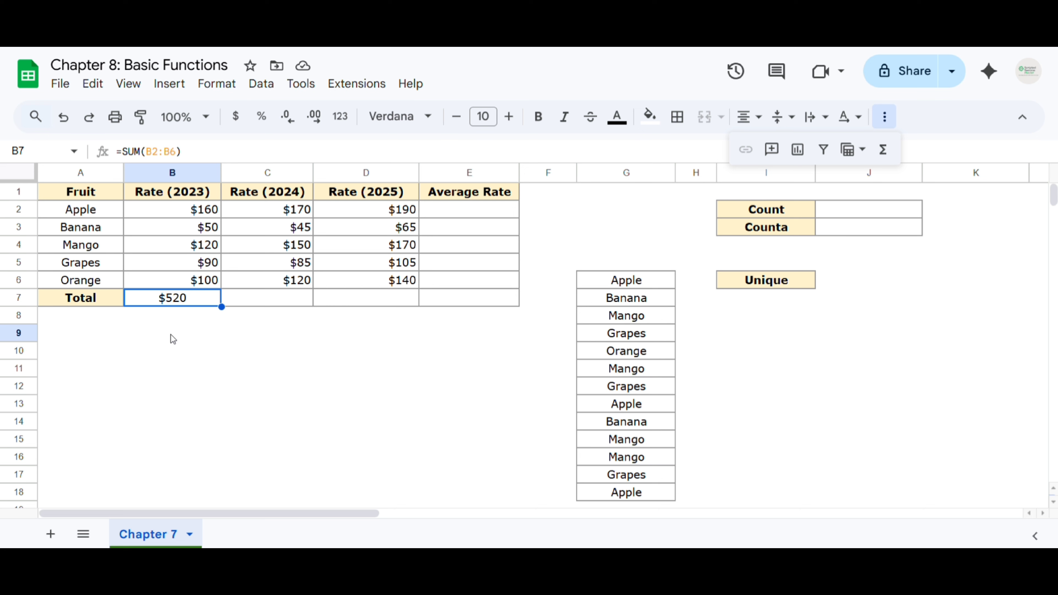
Re-enter the 2023 total in B7 as =SUM(B2:B6).
{"action": "type", "text": "="}
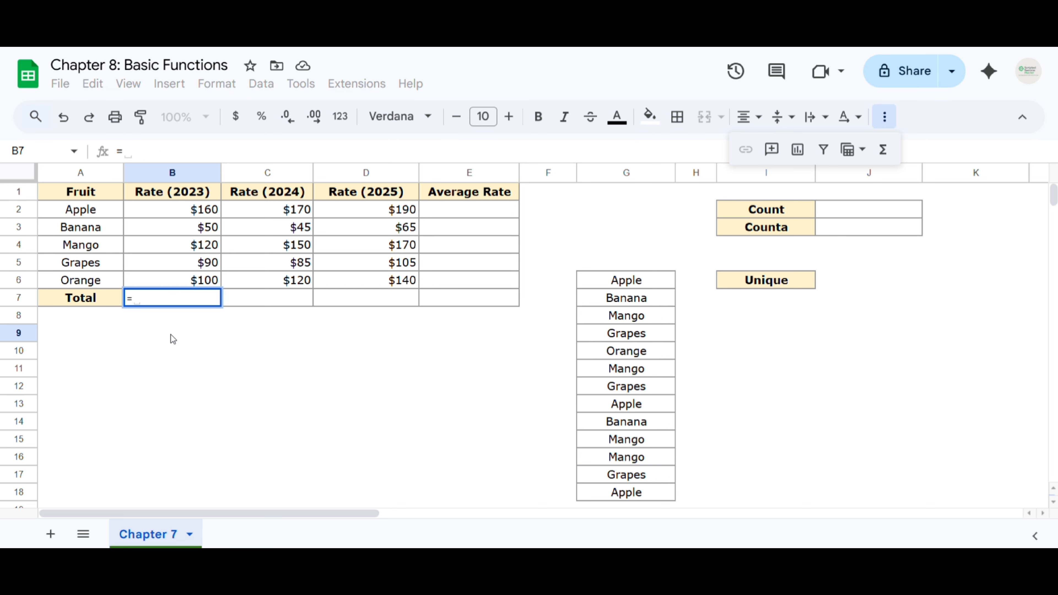
{"action": "type", "text": "sum"}
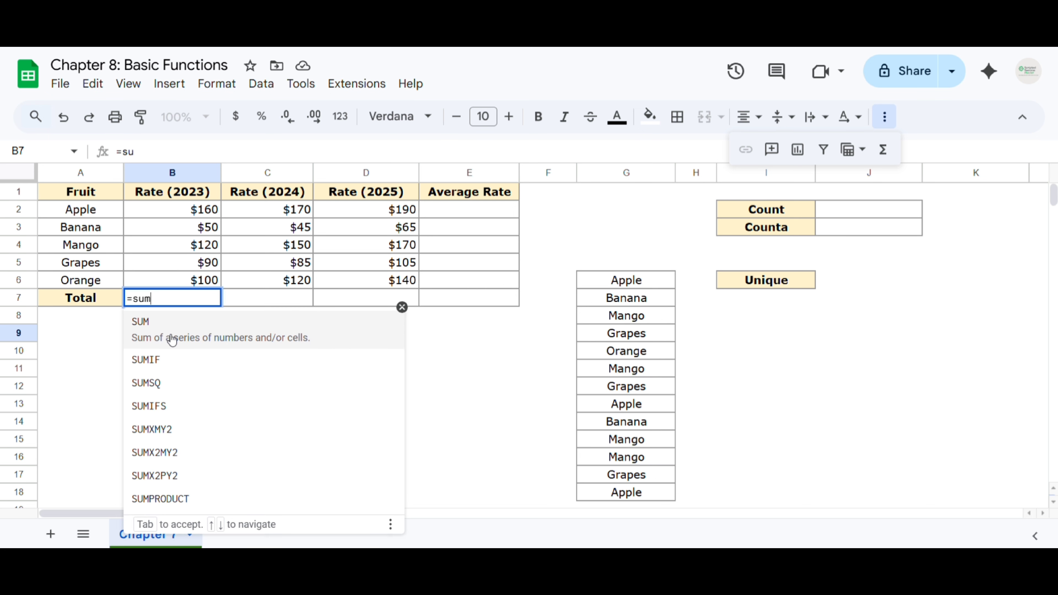
{"action": "left_click", "coordinate": [169, 324]}
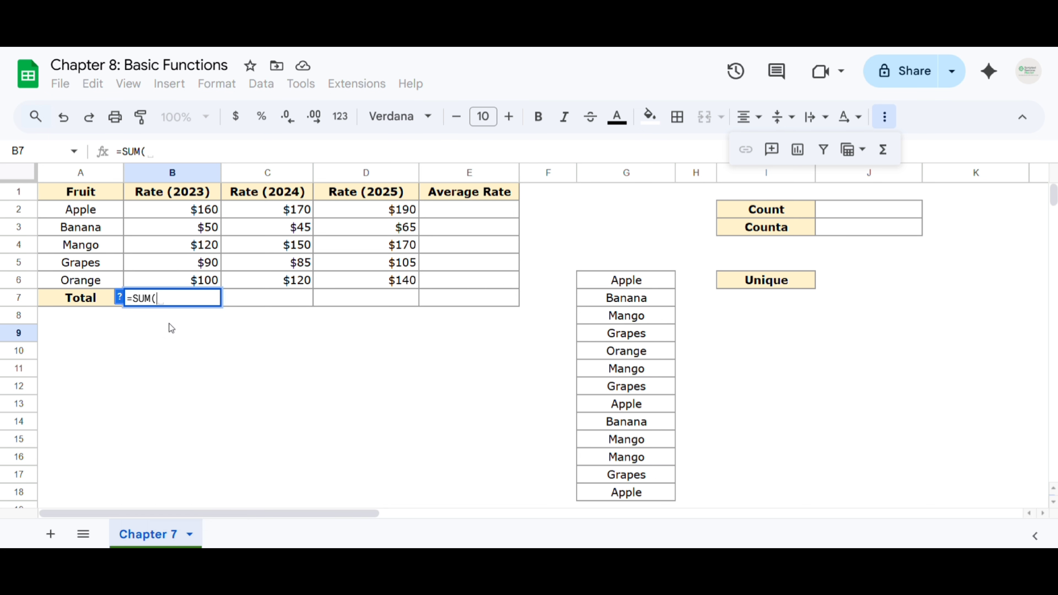
{"action": "left_click_drag", "start_coordinate": [201, 213], "coordinate": [204, 285]}
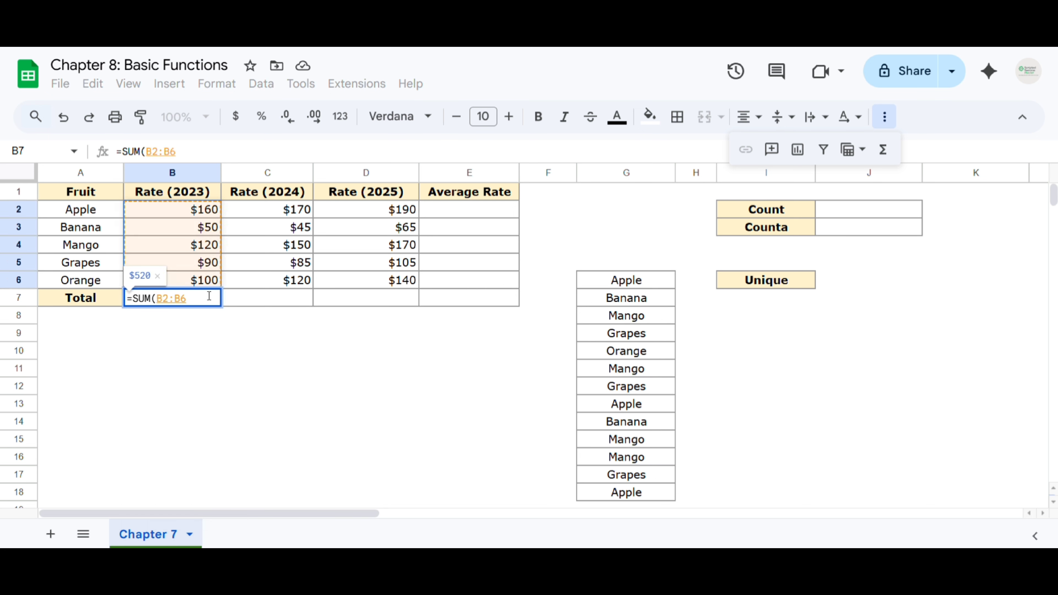
{"action": "type", "text": ")"}
{"action": "key", "text": "Return"}
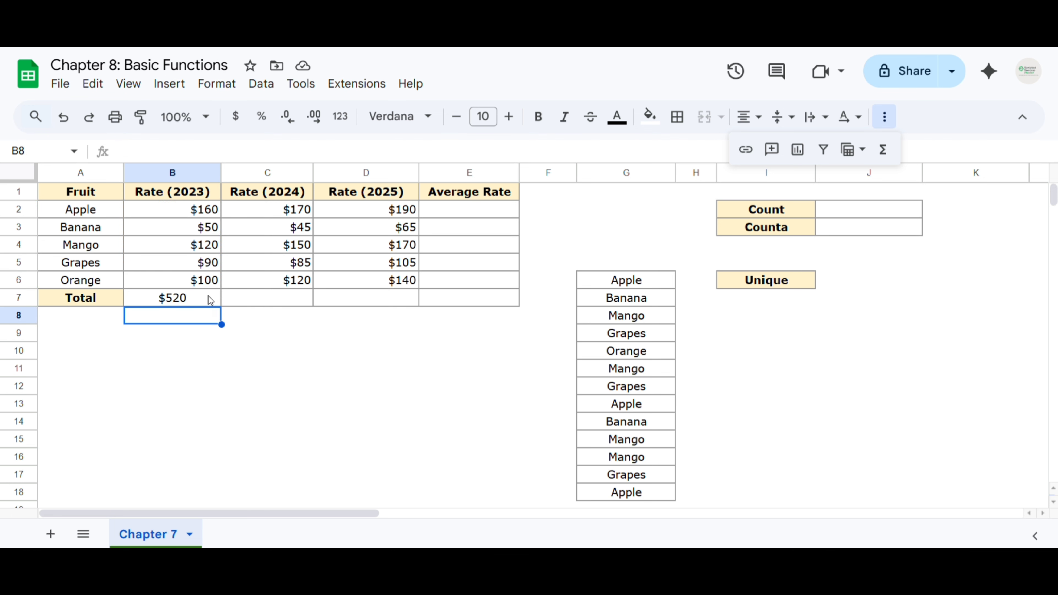
Apply the cell formatting of Orange's 2023 rate (B6) to the 2023 total in B7.
{"action": "left_click", "coordinate": [179, 281]}
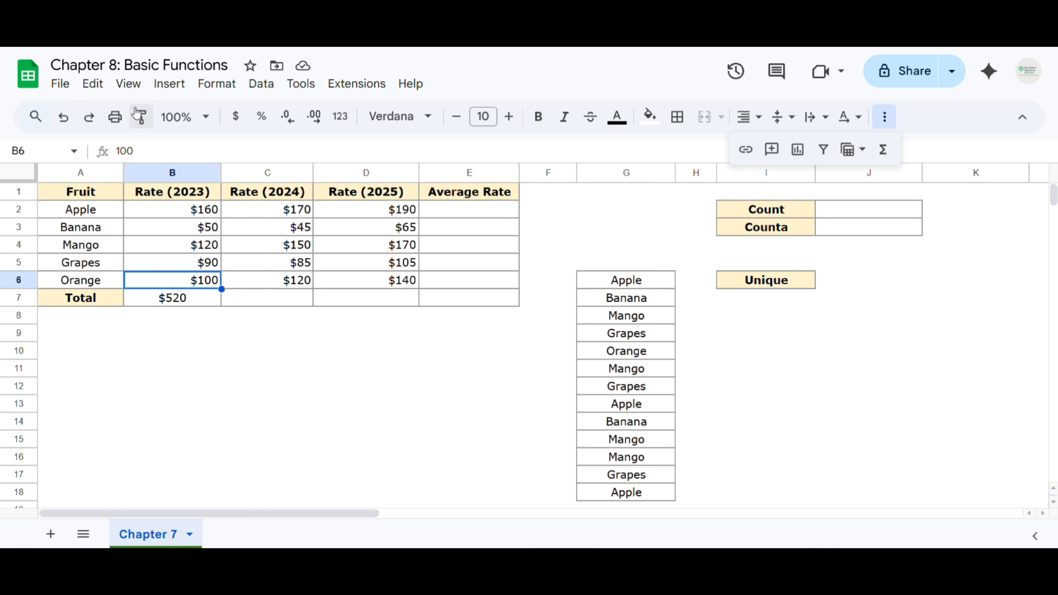
{"action": "left_click", "coordinate": [141, 116]}
{"action": "left_click", "coordinate": [178, 301]}
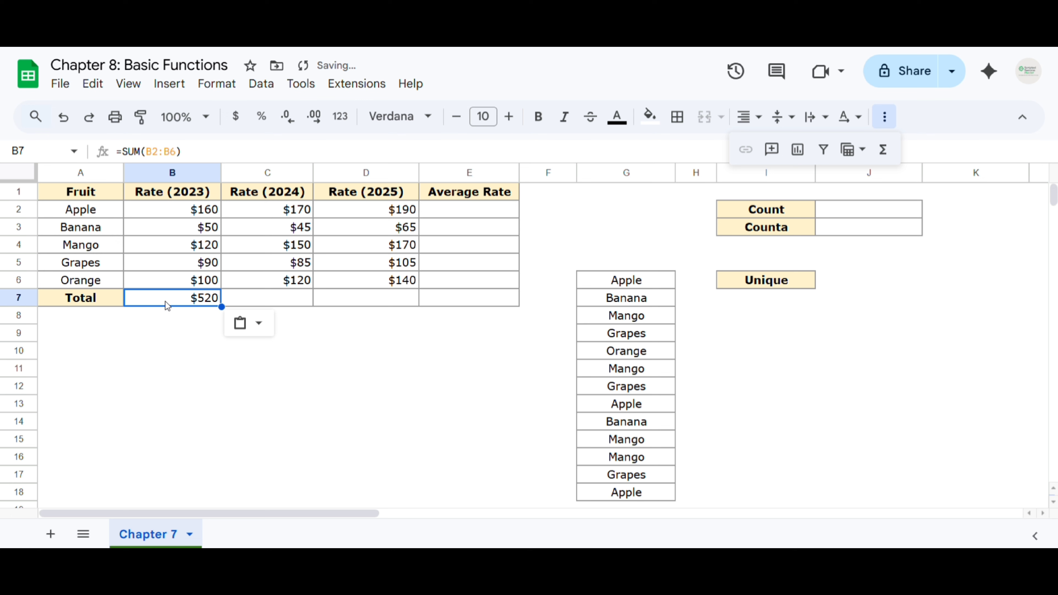
Copy the 2023 total formula from B7 into C7:D7 and check the ranges the copied formulas sum.
{"action": "key", "text": "ctrl+c"}
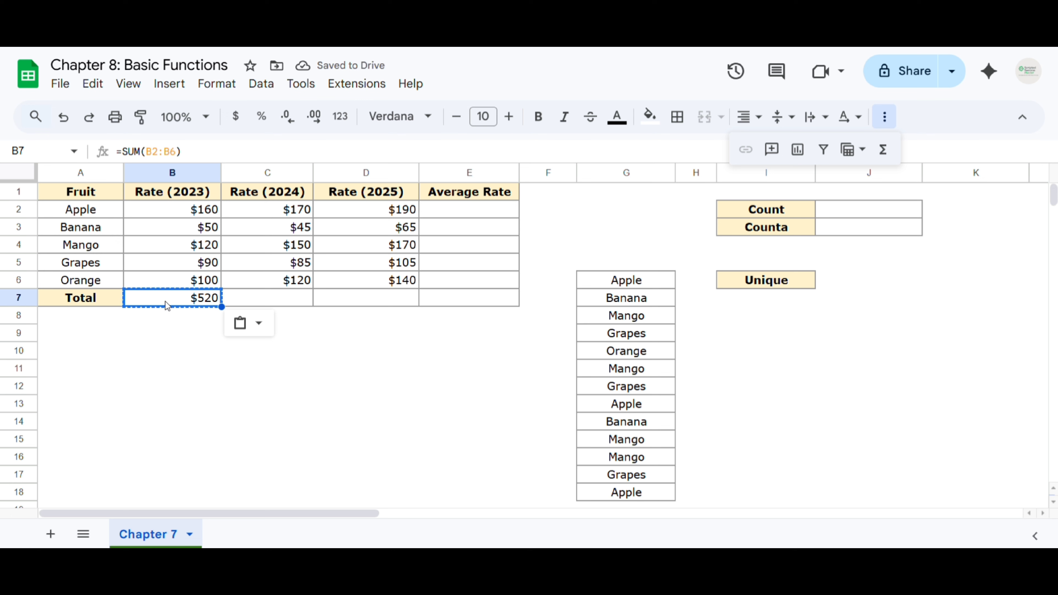
{"action": "left_click_drag", "start_coordinate": [268, 295], "coordinate": [373, 308]}
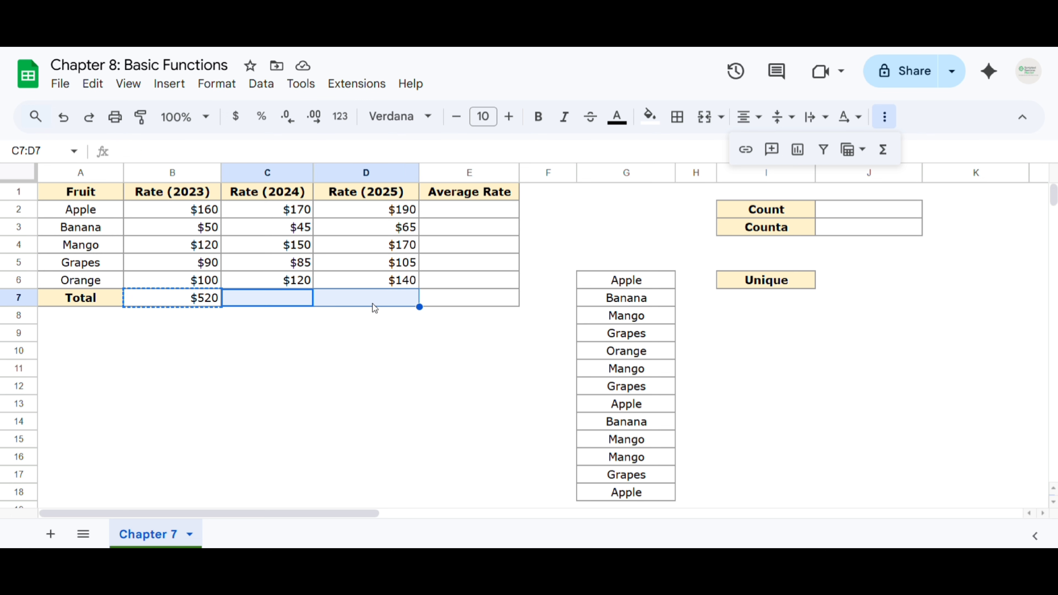
{"action": "key", "text": "ctrl+v"}
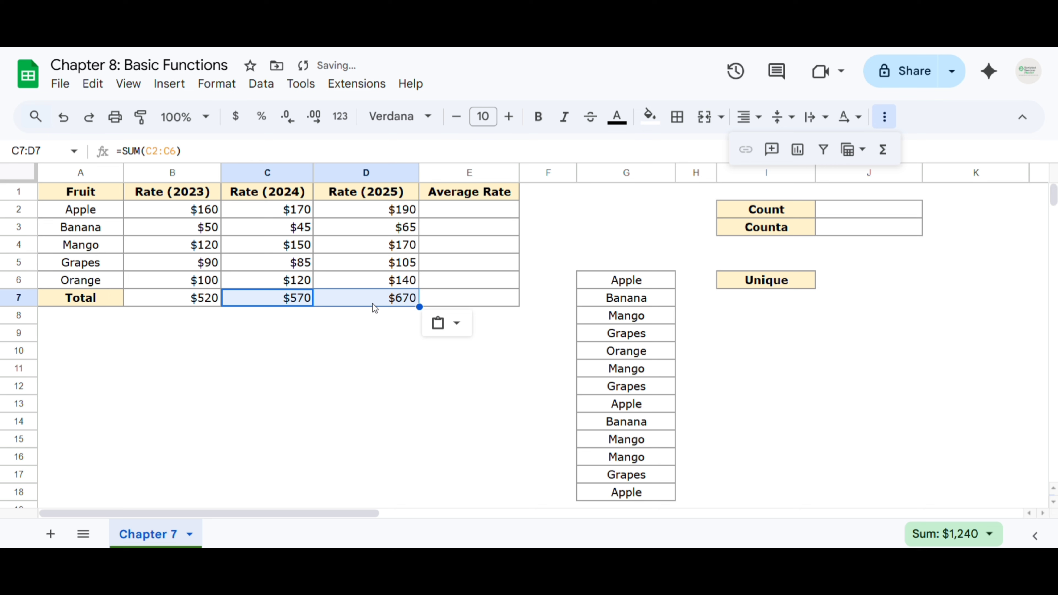
{"action": "left_click", "coordinate": [251, 304]}
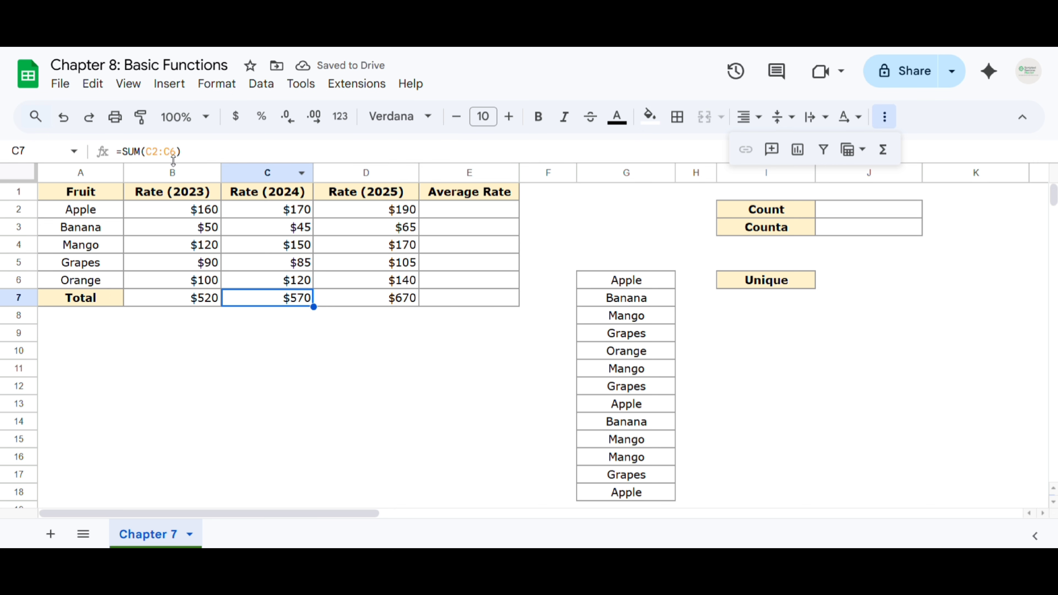
{"action": "left_click_drag", "start_coordinate": [298, 210], "coordinate": [301, 281]}
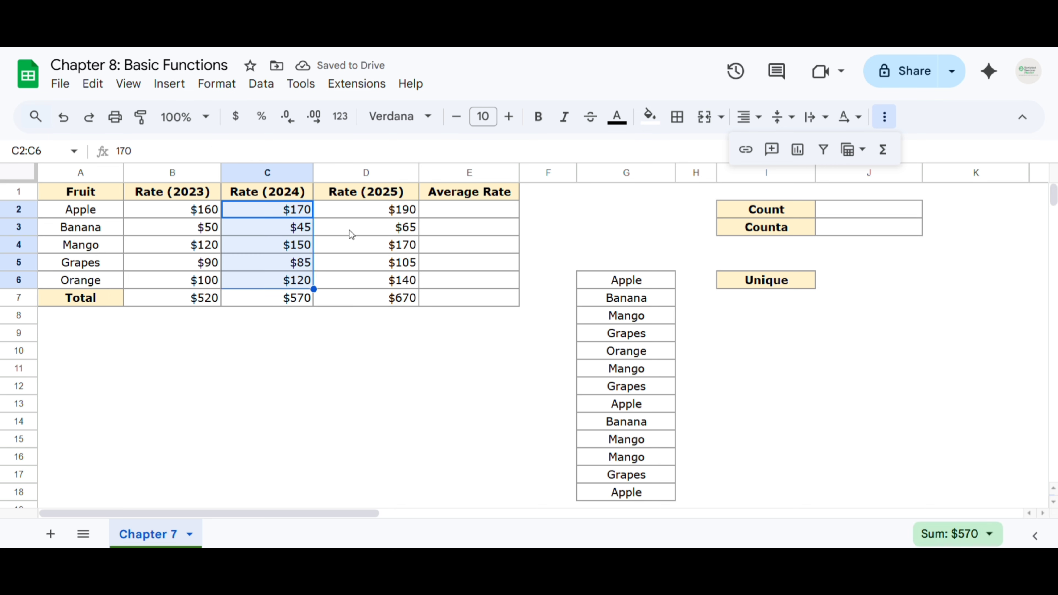
{"action": "left_click", "coordinate": [366, 191]}
{"action": "left_click_drag", "start_coordinate": [370, 234], "coordinate": [366, 264]}
{"action": "left_click", "coordinate": [354, 315]}
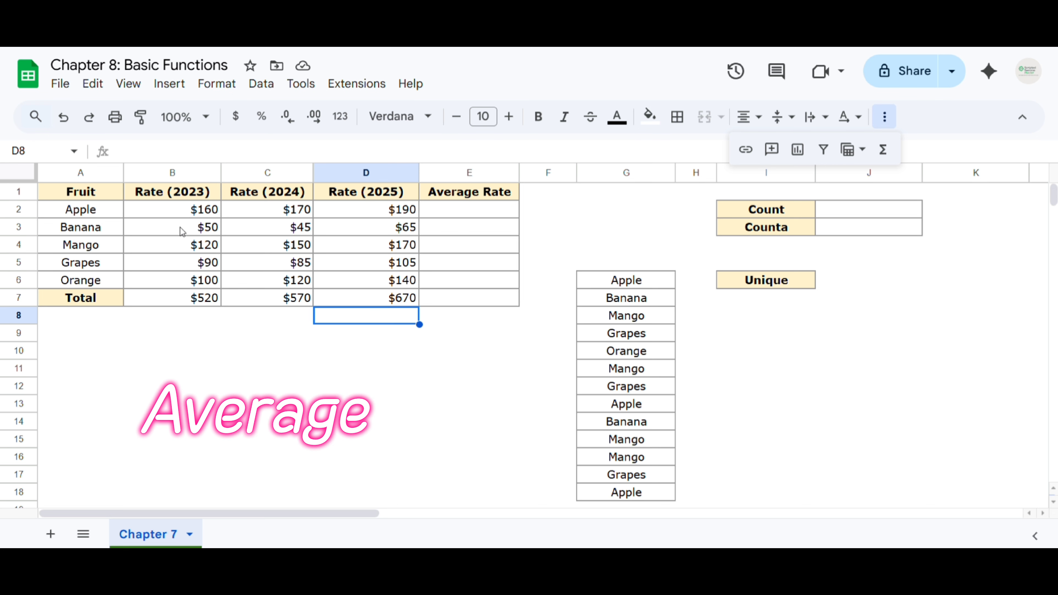
Enter an AVERAGE formula in E2 that averages Apple's 2023 to 2025 rates in B2:D2.
{"action": "left_click_drag", "start_coordinate": [172, 209], "coordinate": [348, 208]}
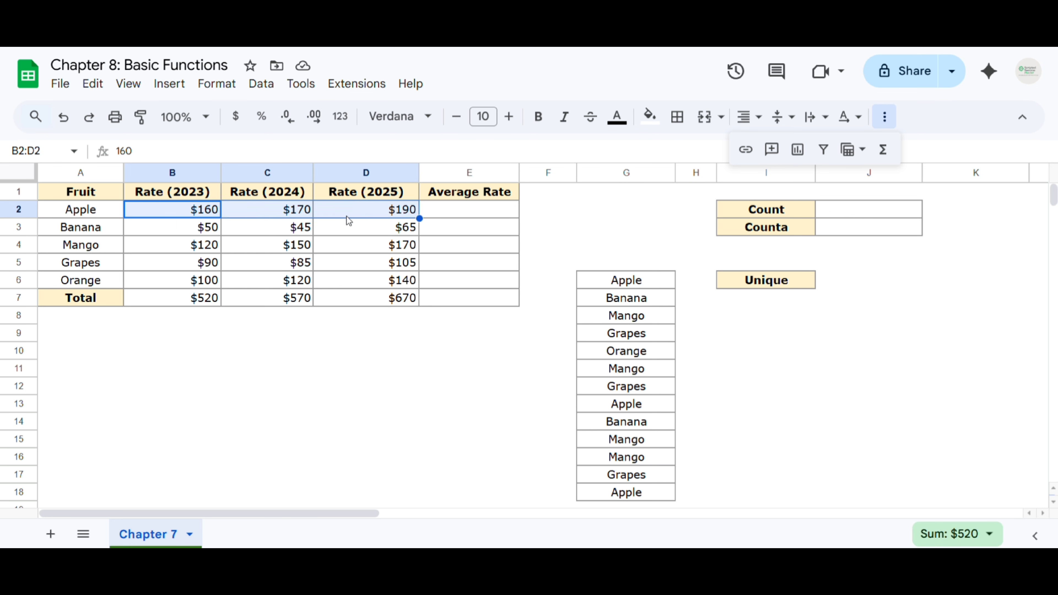
{"action": "left_click", "coordinate": [450, 217]}
{"action": "type", "text": "="}
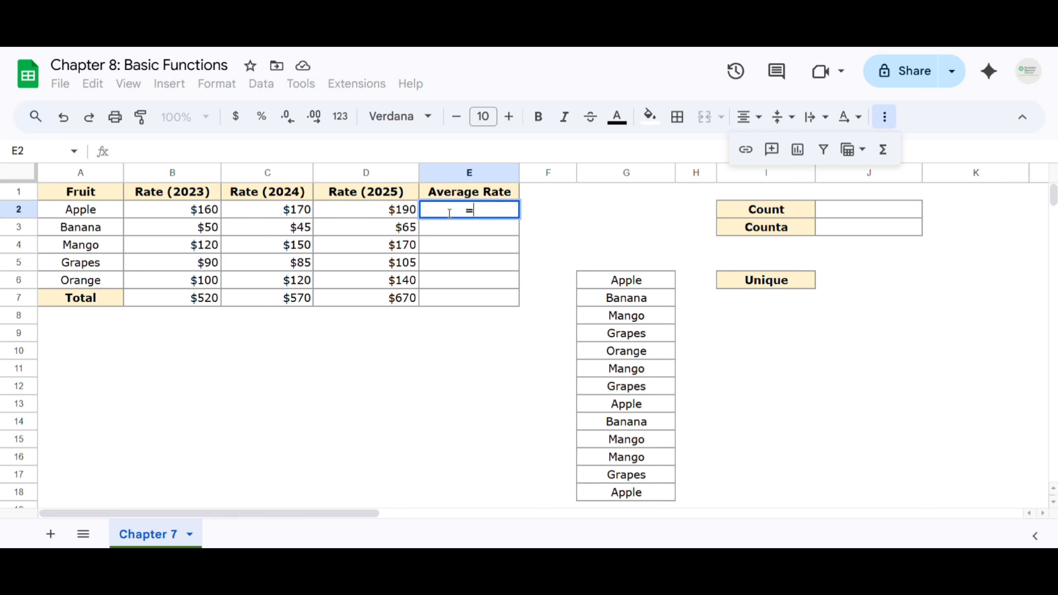
{"action": "type", "text": "aver"}
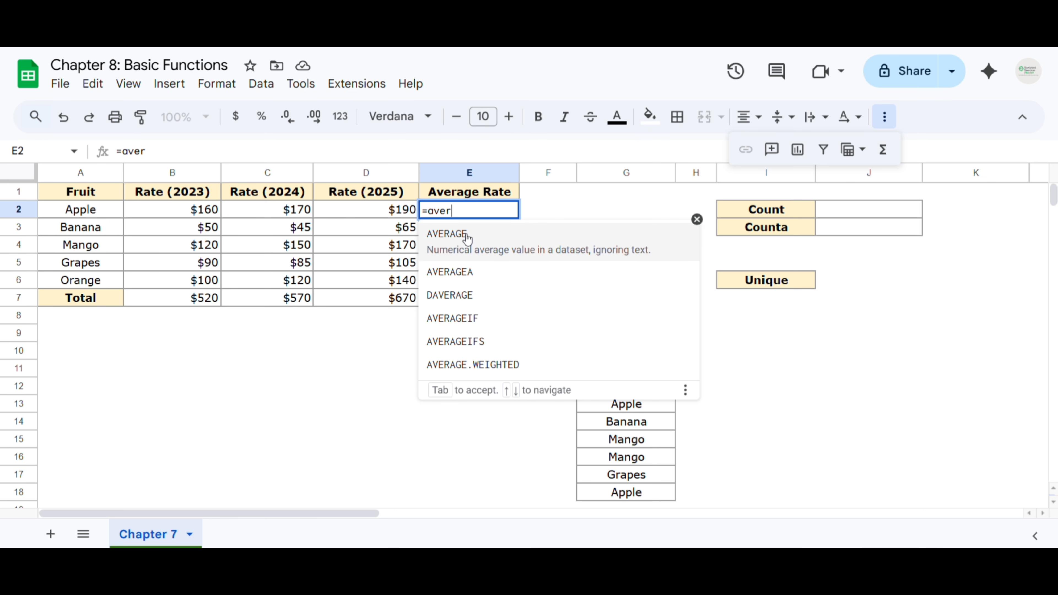
{"action": "left_click", "coordinate": [466, 234]}
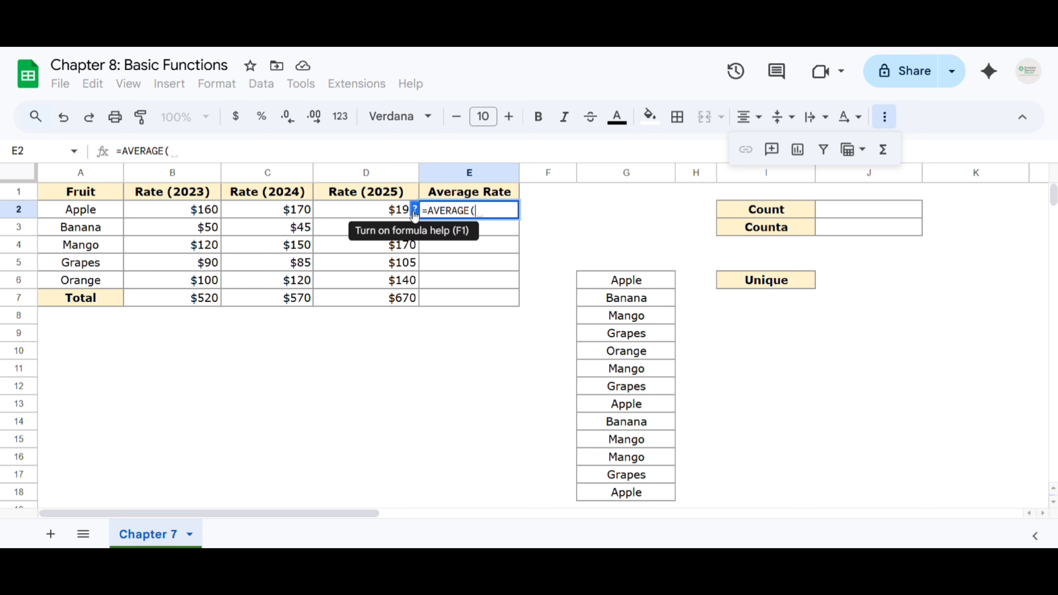
{"action": "left_click", "coordinate": [414, 210]}
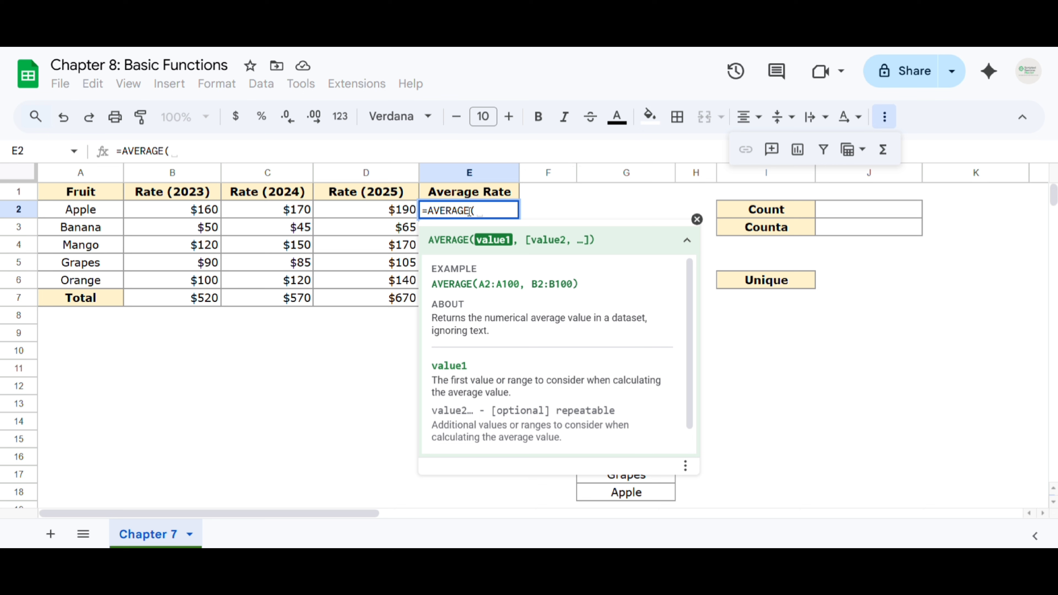
{"action": "left_click_drag", "start_coordinate": [185, 214], "coordinate": [388, 216]}
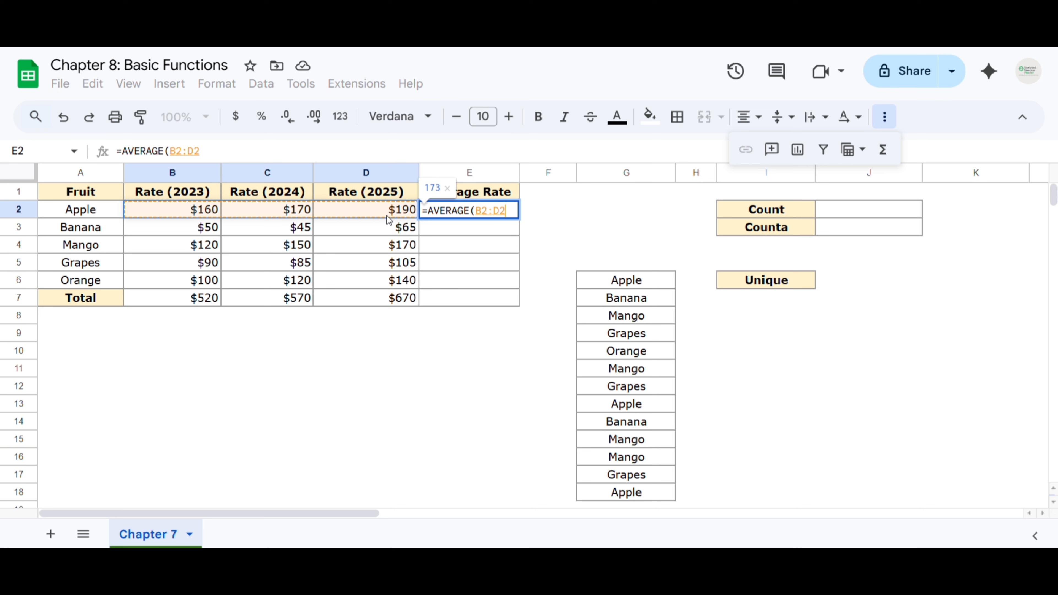
{"action": "type", "text": ")"}
{"action": "key", "text": "Return"}
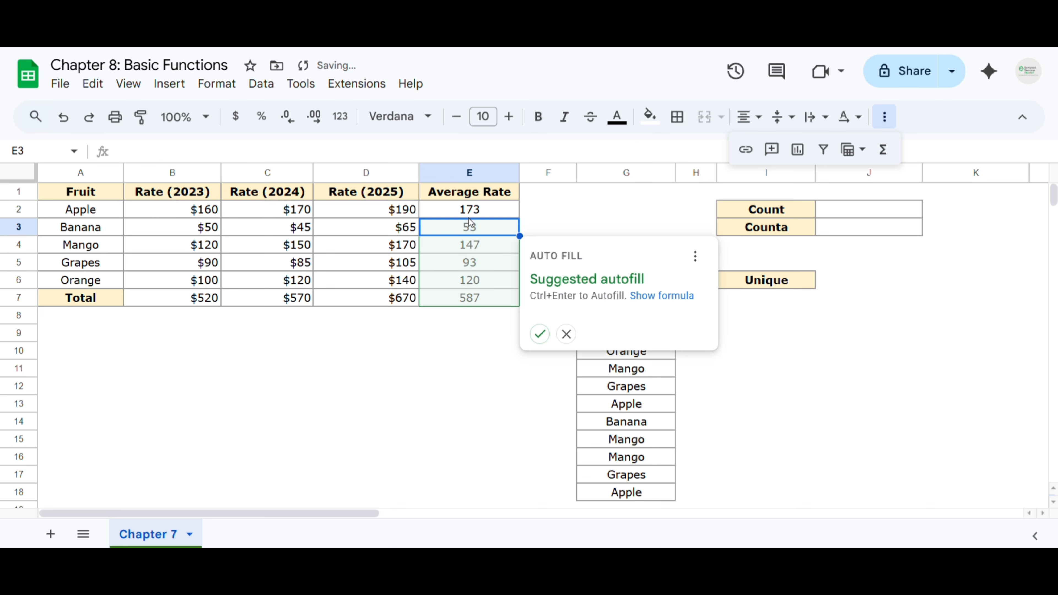
Apply the cell formatting of Apple's 2025 rate (D2) to its average rate in E2.
{"action": "left_click", "coordinate": [494, 213]}
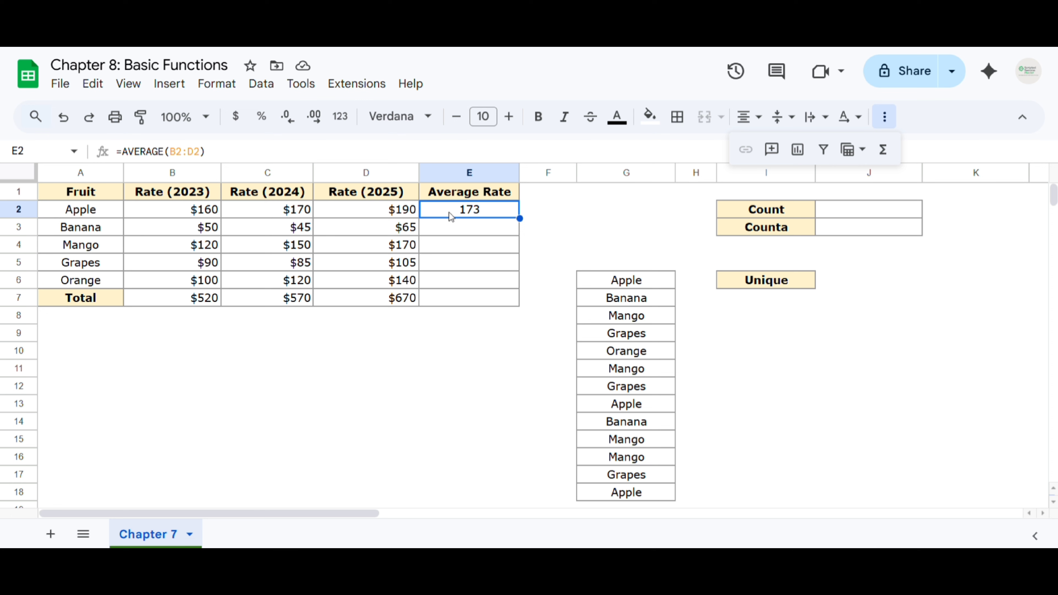
{"action": "left_click", "coordinate": [356, 213]}
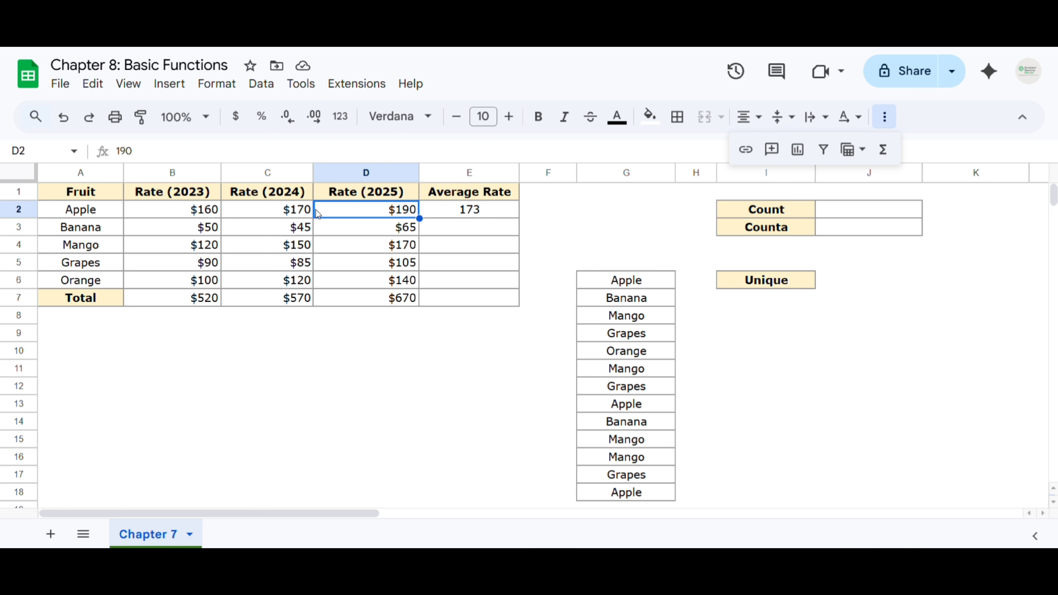
{"action": "left_click", "coordinate": [141, 117]}
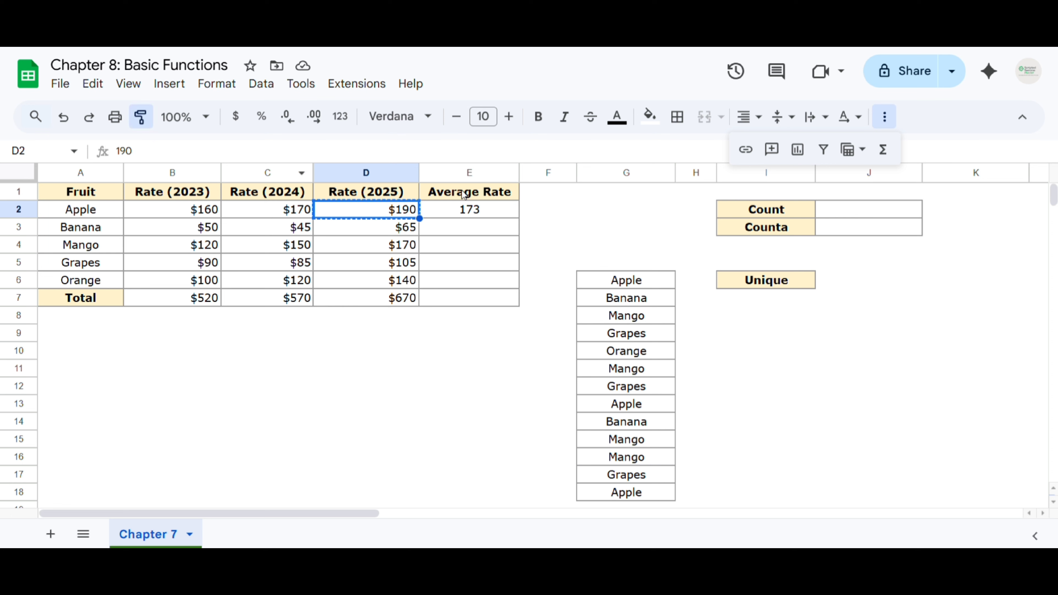
{"action": "left_click", "coordinate": [480, 206]}
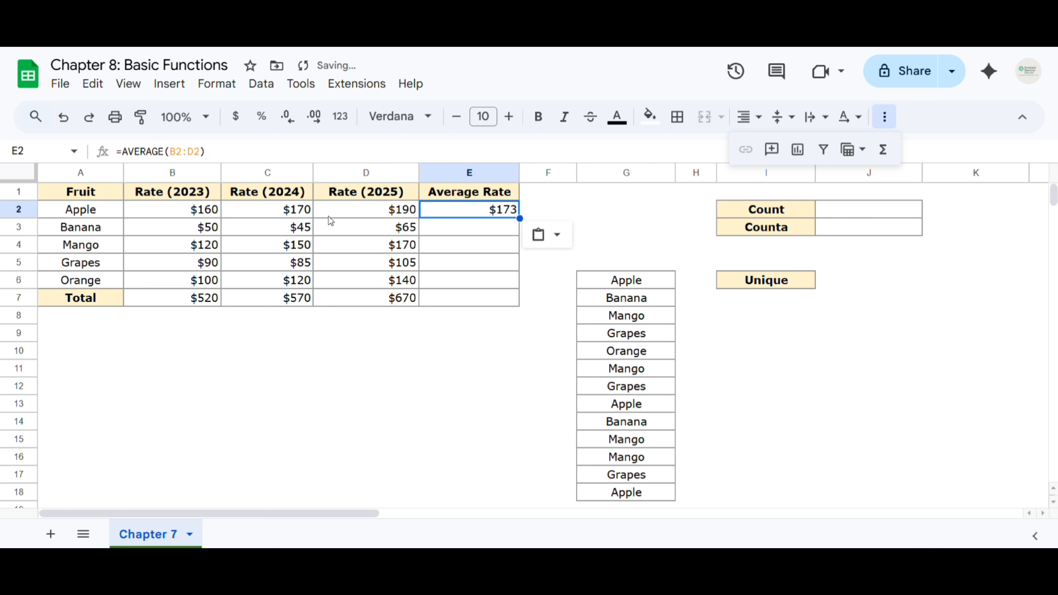
Fill the average formula from E2 down through E7 and check the range averaged in the Total row.
{"action": "double_click", "coordinate": [519, 218]}
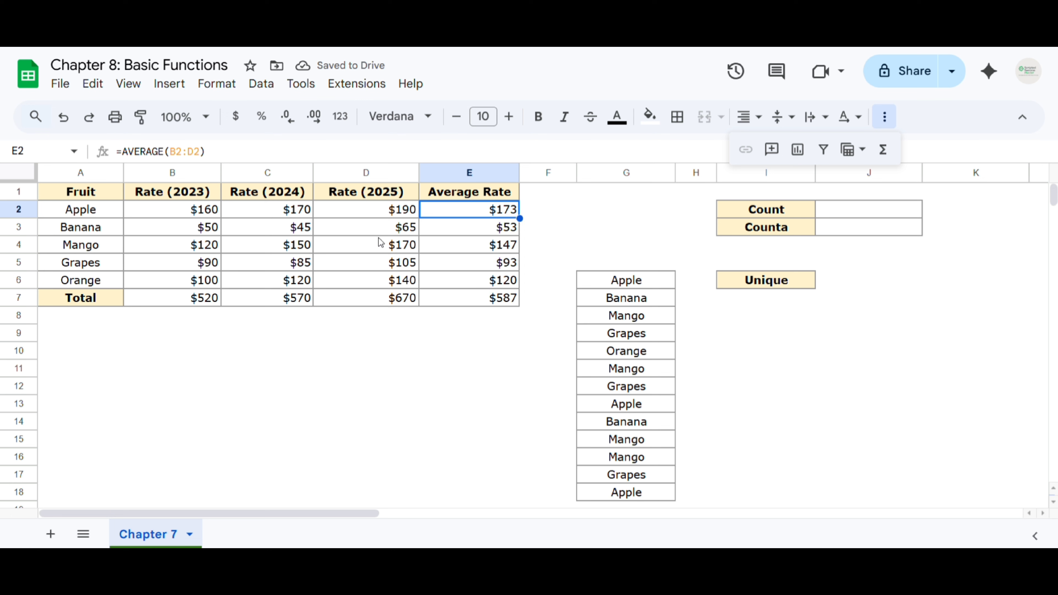
{"action": "left_click", "coordinate": [485, 301]}
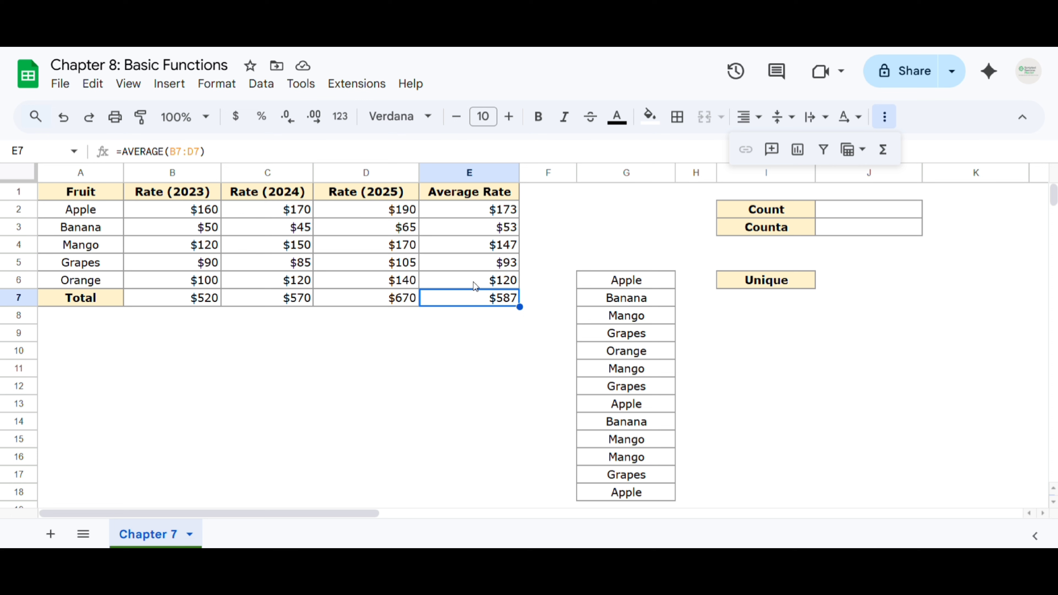
{"action": "key", "text": "F2"}
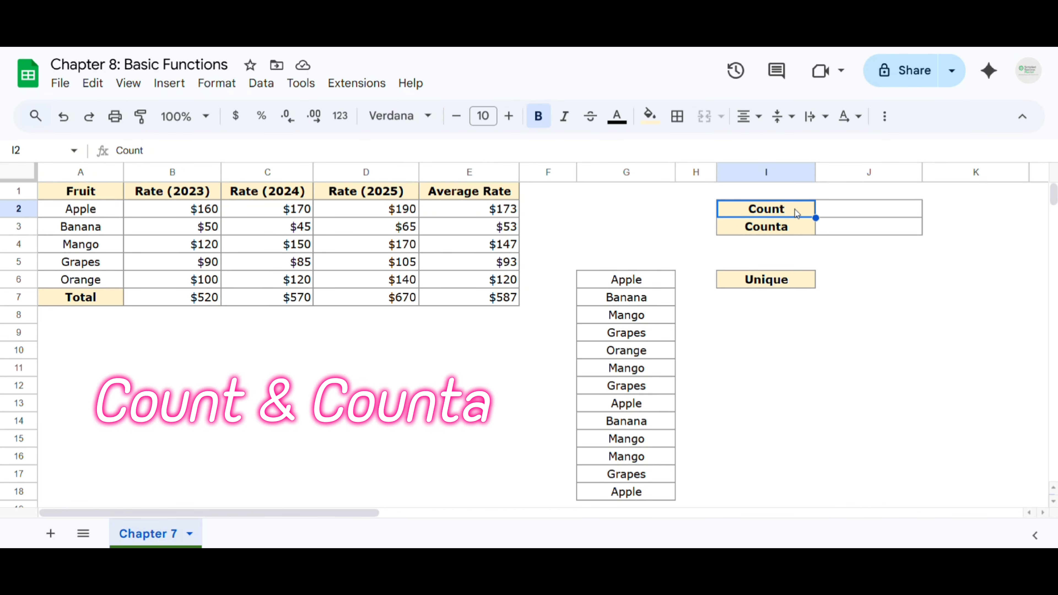
Enter a COUNT formula in J2 that counts the numeric 2025 rates in D2:D7.
{"action": "left_click", "coordinate": [844, 212]}
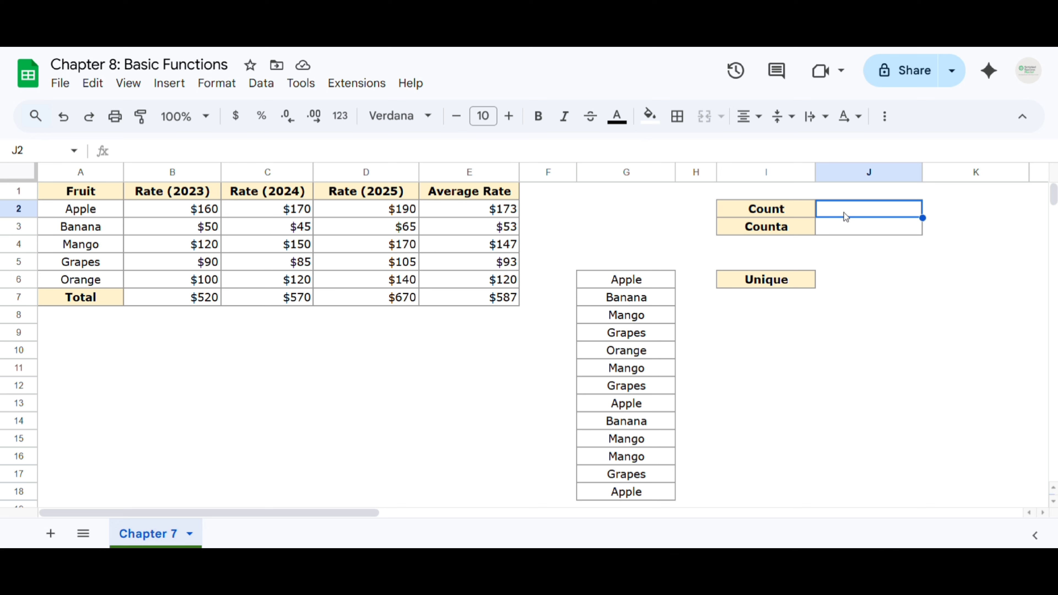
{"action": "type", "text": "=coun"}
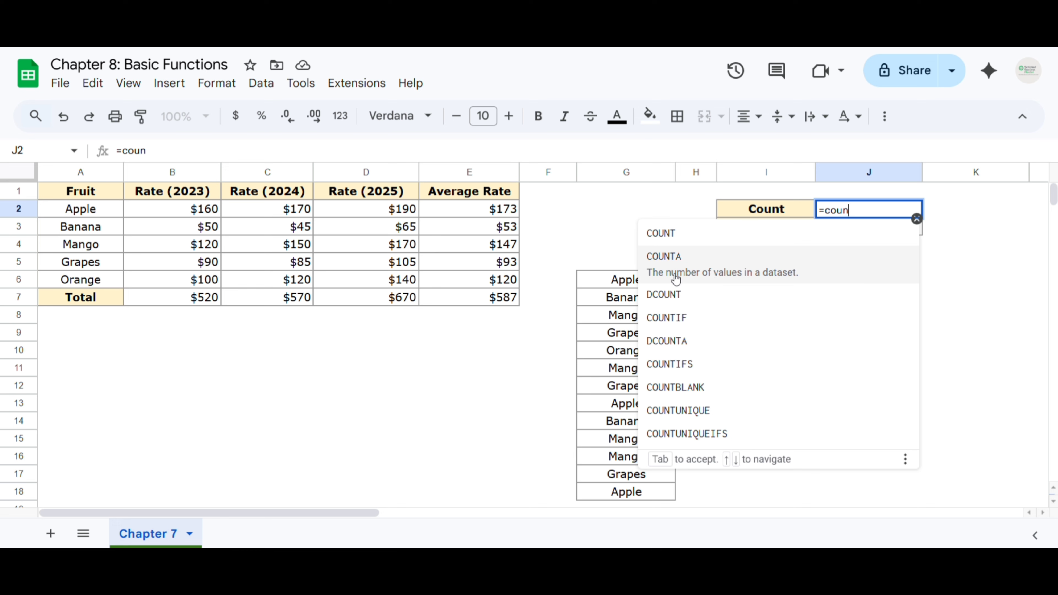
{"action": "left_click", "coordinate": [705, 239]}
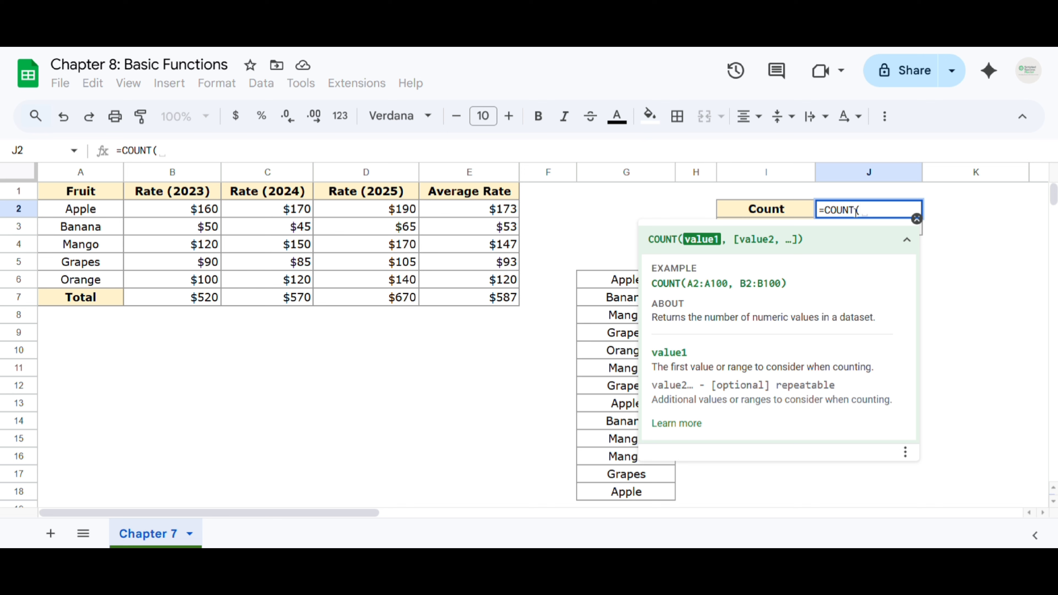
{"action": "left_click_drag", "start_coordinate": [385, 209], "coordinate": [391, 299]}
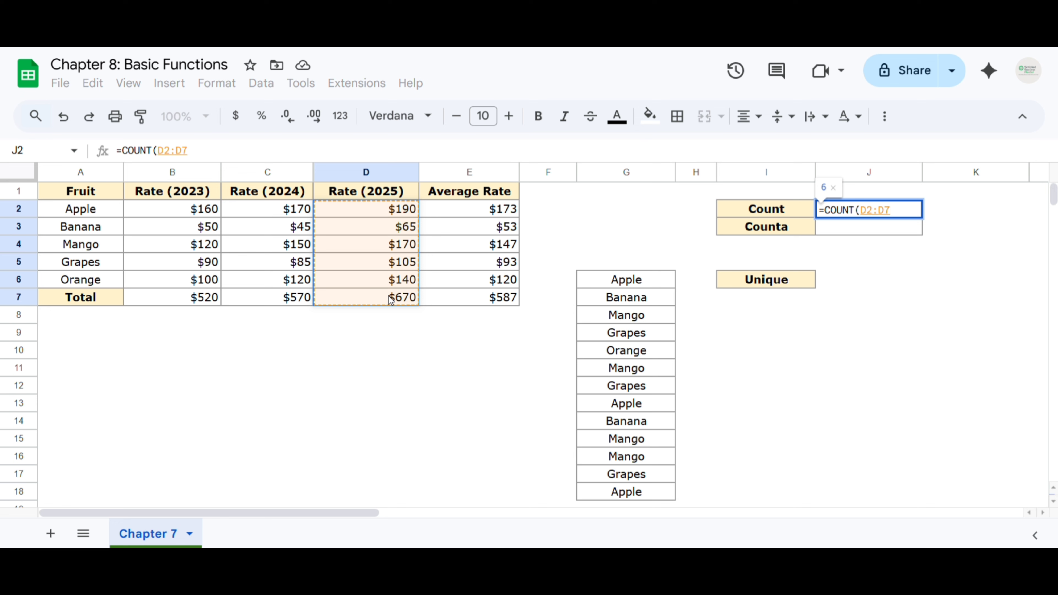
{"action": "type", "text": ")"}
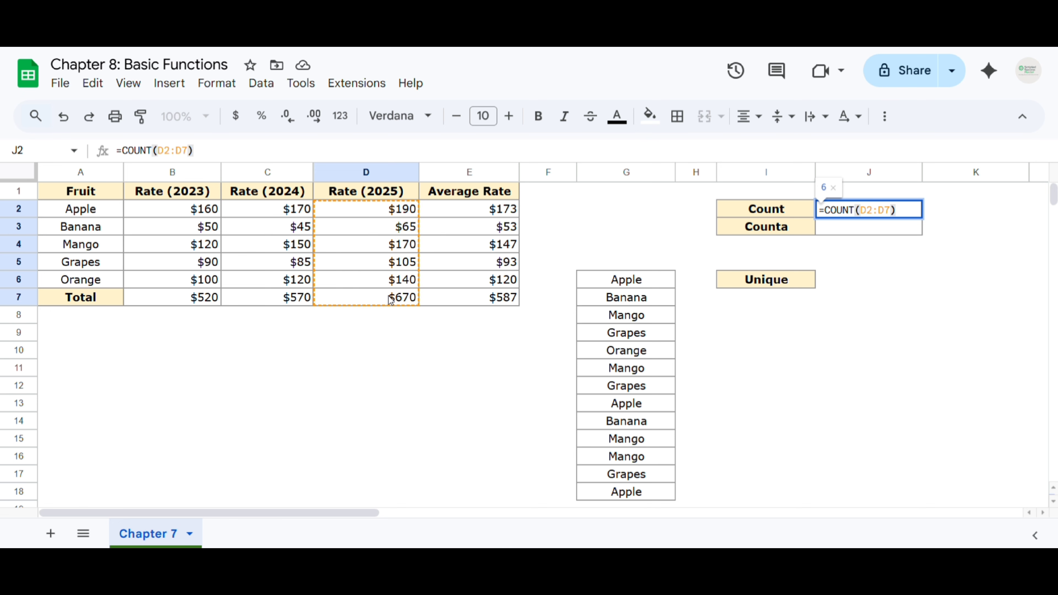
{"action": "key", "text": "Return"}
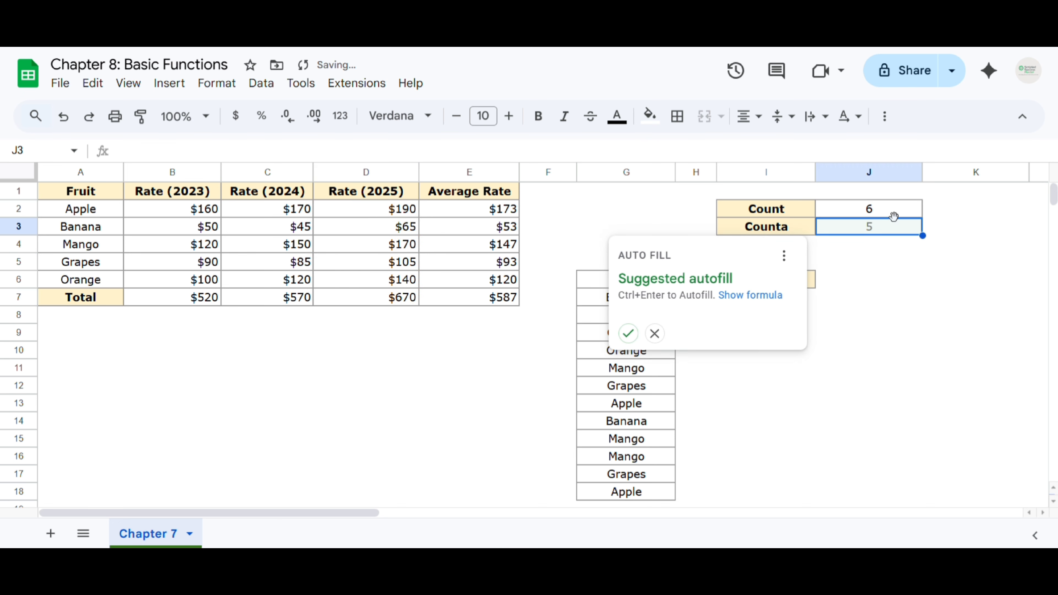
{"action": "key", "text": "Up"}
{"action": "key", "text": "Up"}
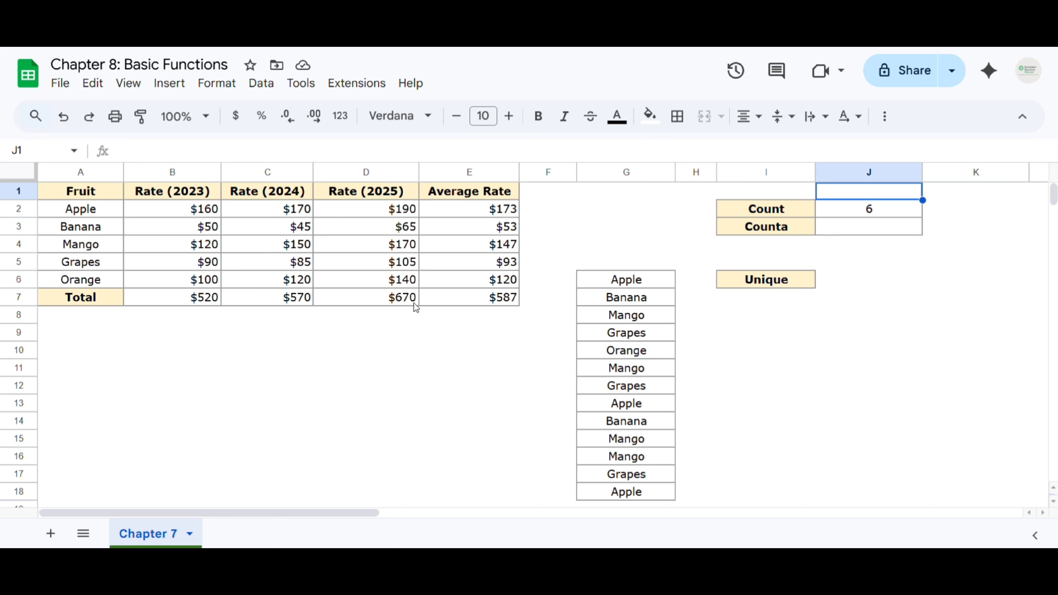
{"action": "left_click", "coordinate": [875, 207]}
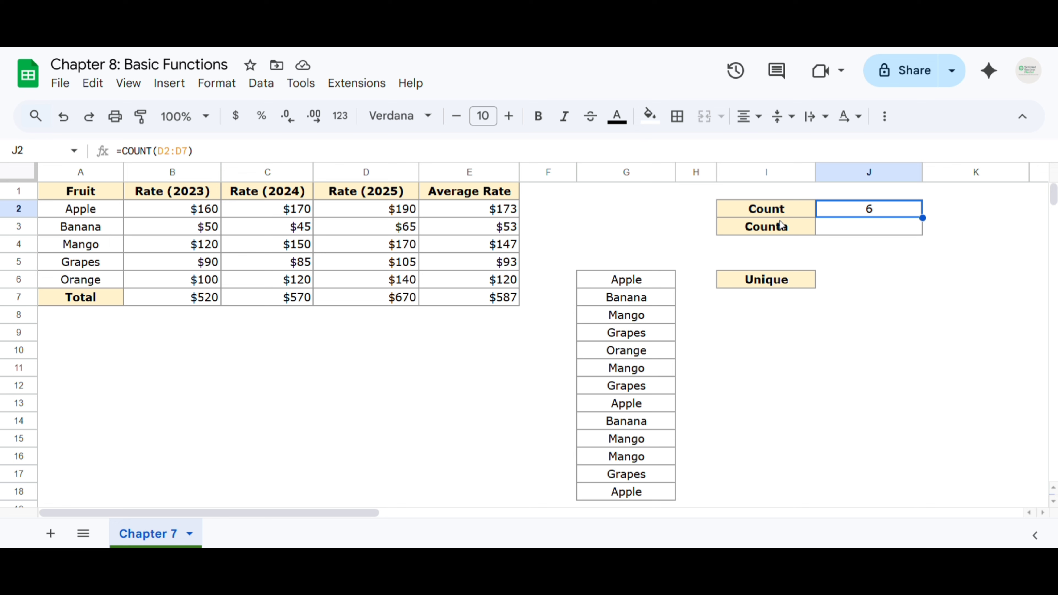
Enter a COUNTA formula in J3 that counts the fruit names in A2:A6.
{"action": "left_click", "coordinate": [852, 227]}
{"action": "type", "text": "="}
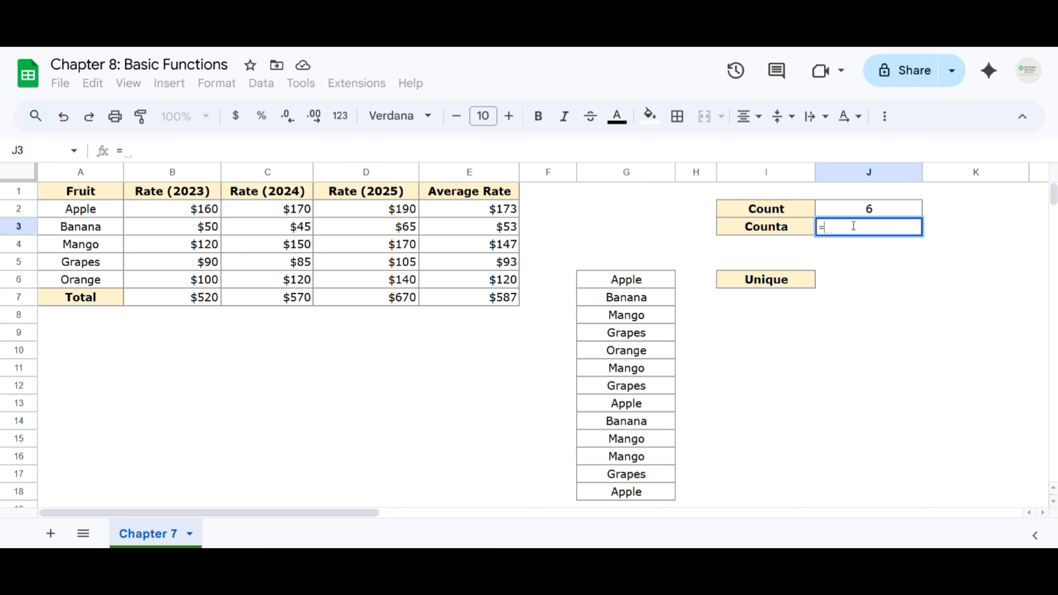
{"action": "type", "text": "cou"}
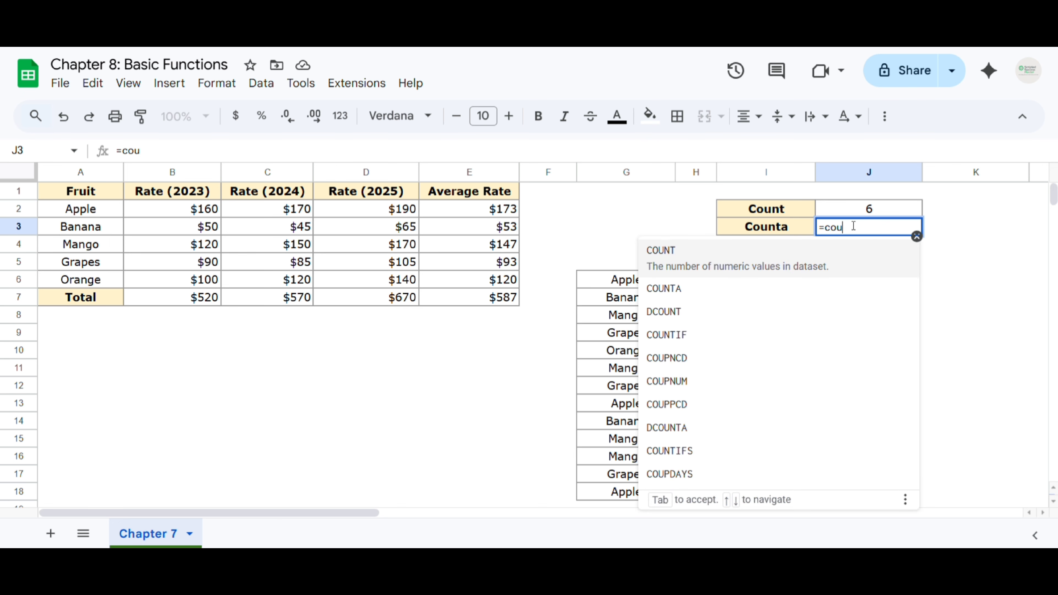
{"action": "left_click", "coordinate": [711, 296]}
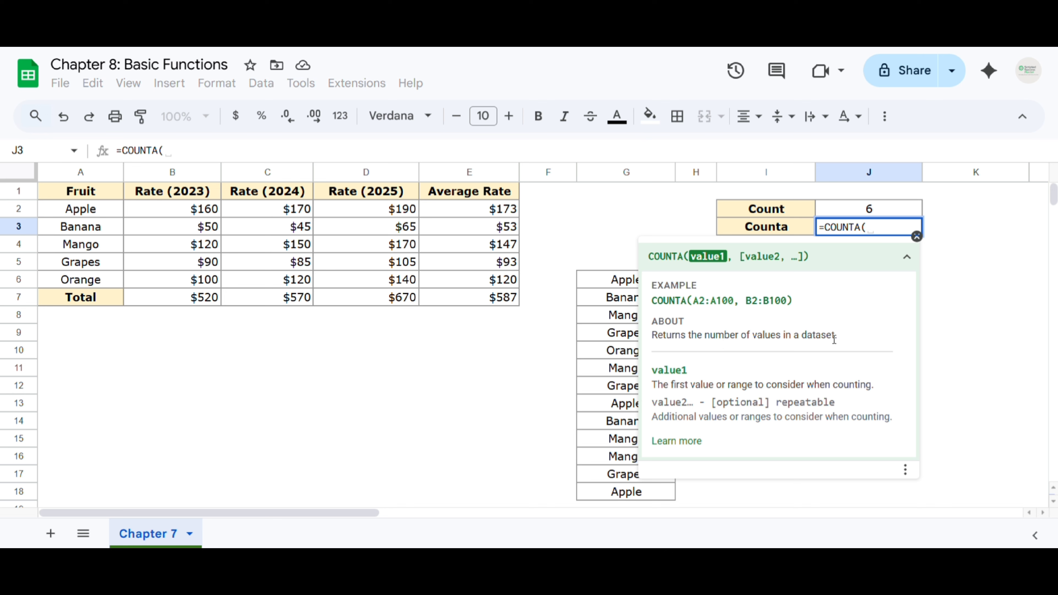
{"action": "left_click", "coordinate": [916, 237]}
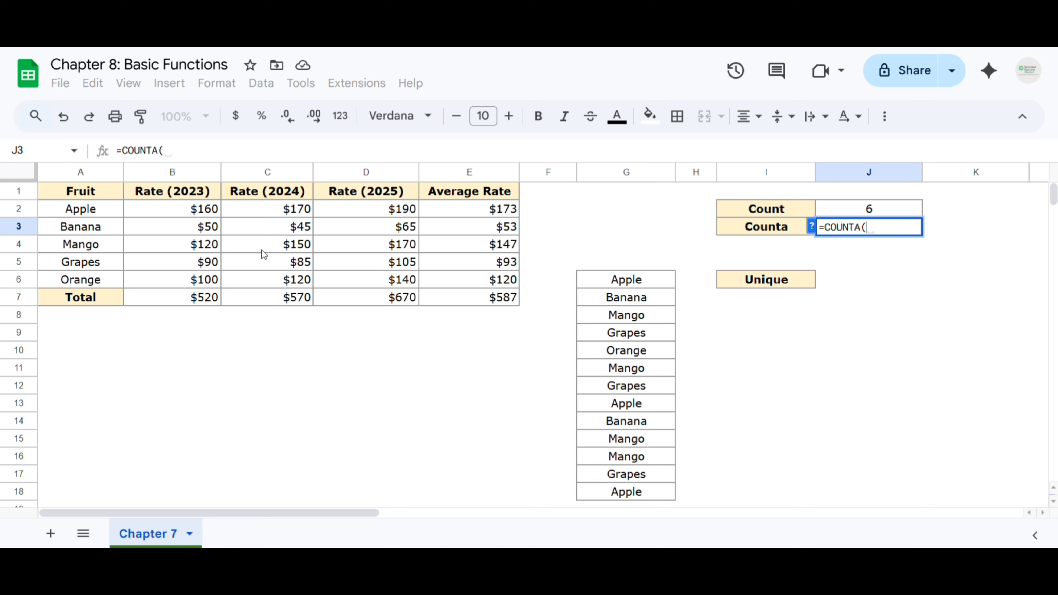
{"action": "left_click_drag", "start_coordinate": [84, 209], "coordinate": [88, 280]}
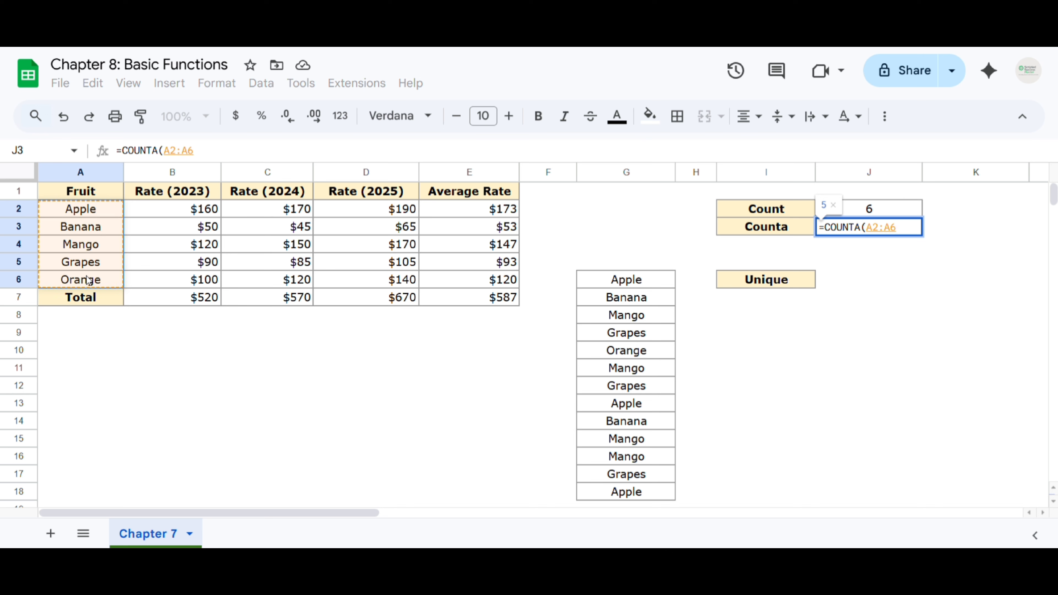
{"action": "type", "text": ")"}
{"action": "key", "text": "Return"}
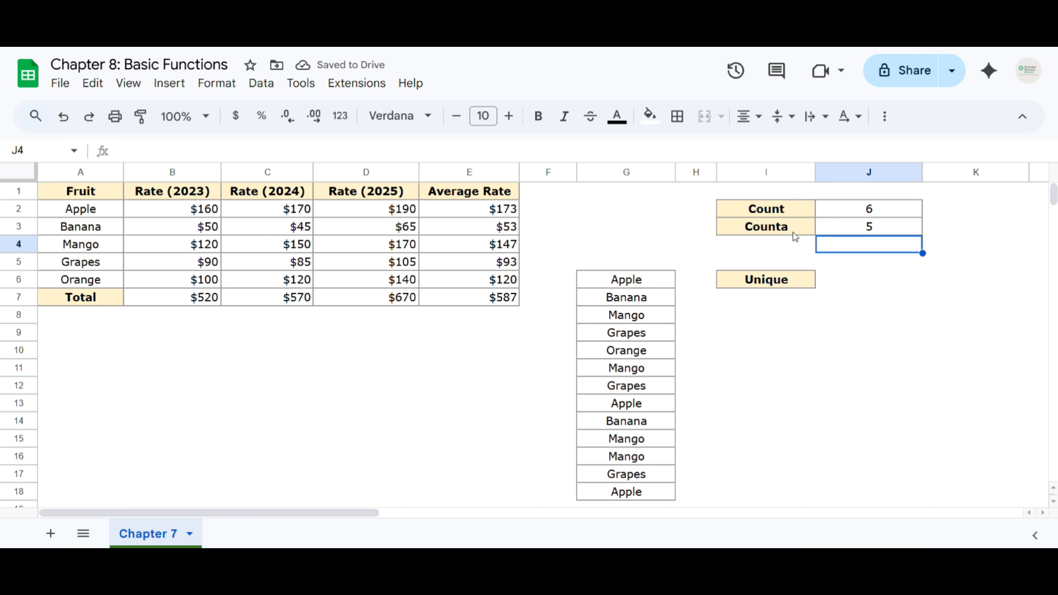
Compare the COUNT and COUNTA formulas in J2 and J3 with their source ranges D2:D7 and A2:A6.
{"action": "left_click", "coordinate": [810, 227]}
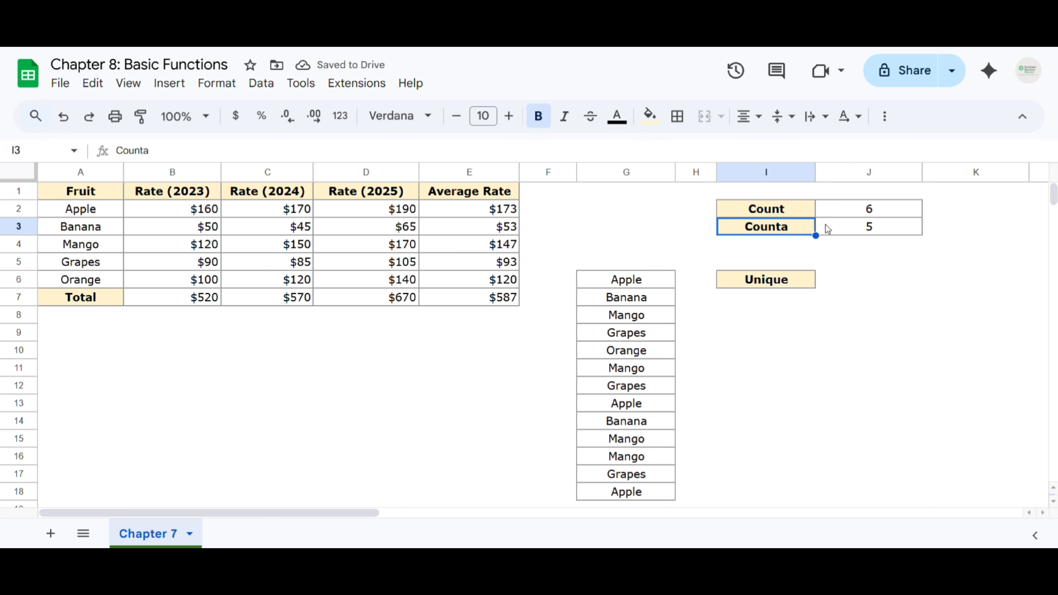
{"action": "left_click", "coordinate": [843, 226]}
{"action": "left_click", "coordinate": [785, 211]}
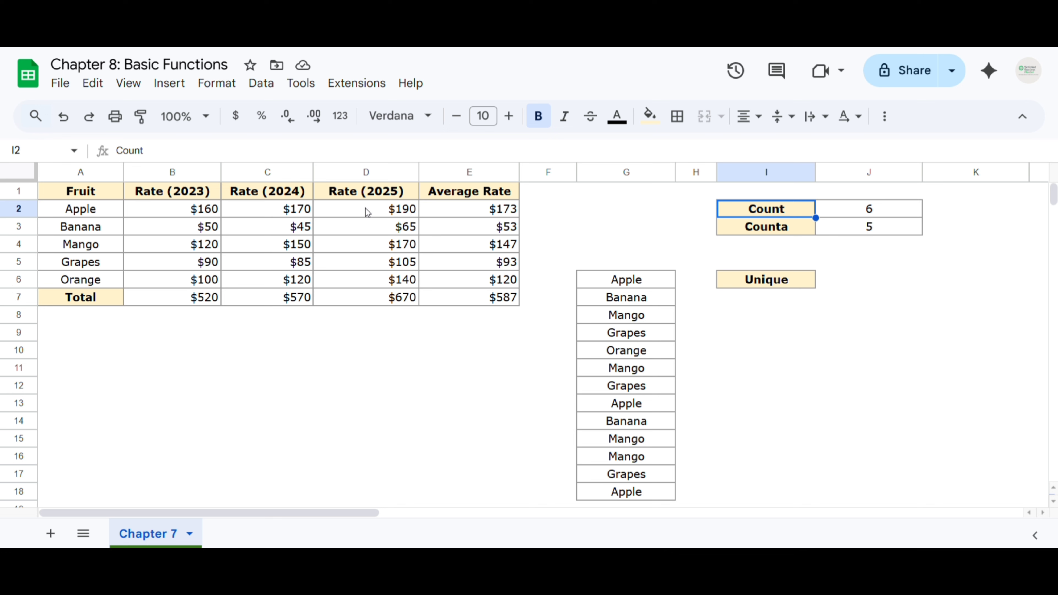
{"action": "left_click_drag", "start_coordinate": [367, 209], "coordinate": [371, 303]}
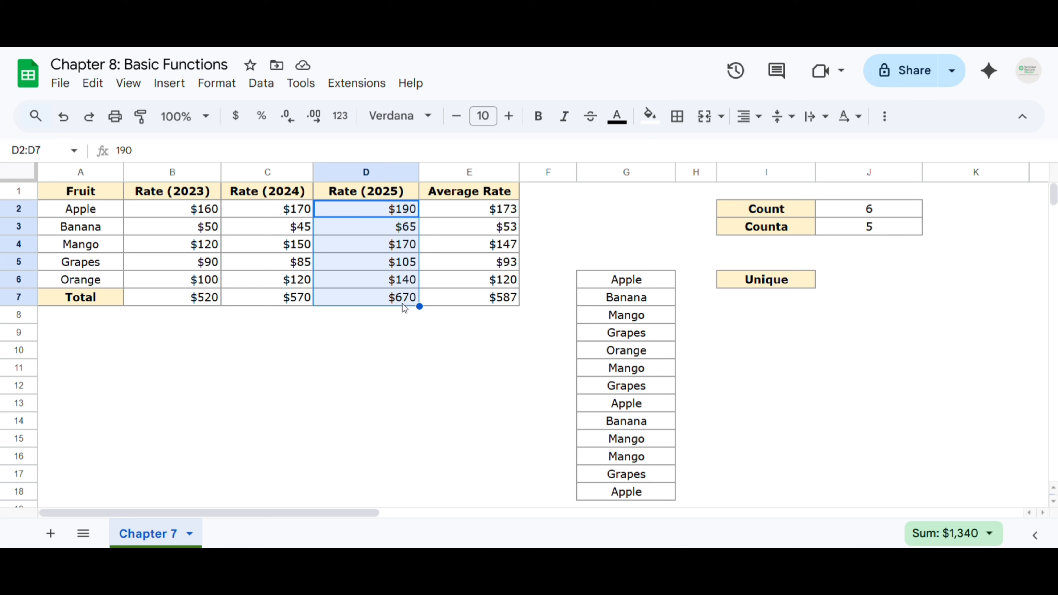
{"action": "left_click", "coordinate": [855, 213]}
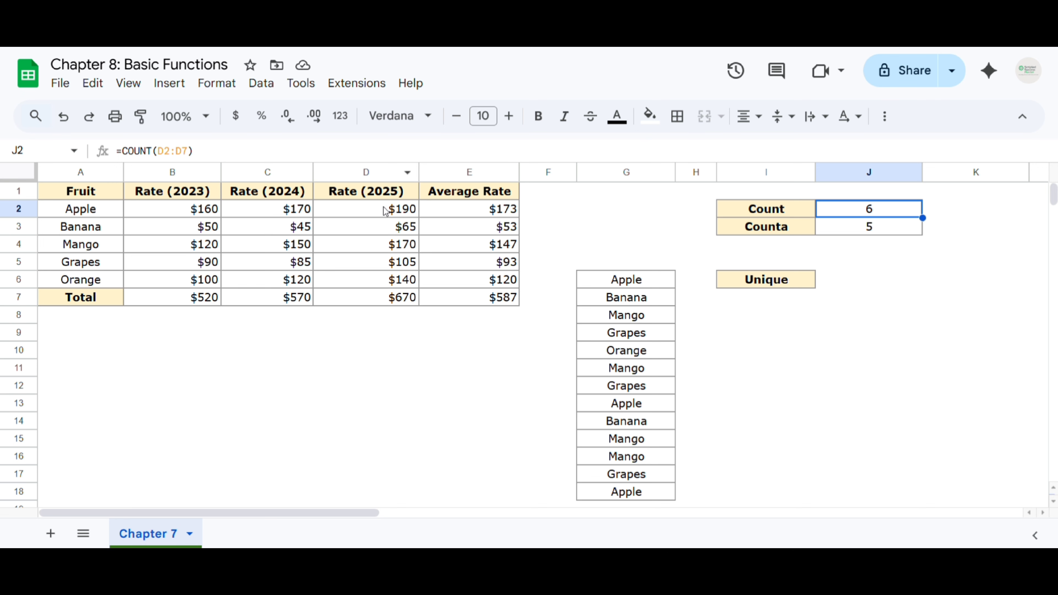
{"action": "left_click_drag", "start_coordinate": [390, 208], "coordinate": [394, 304]}
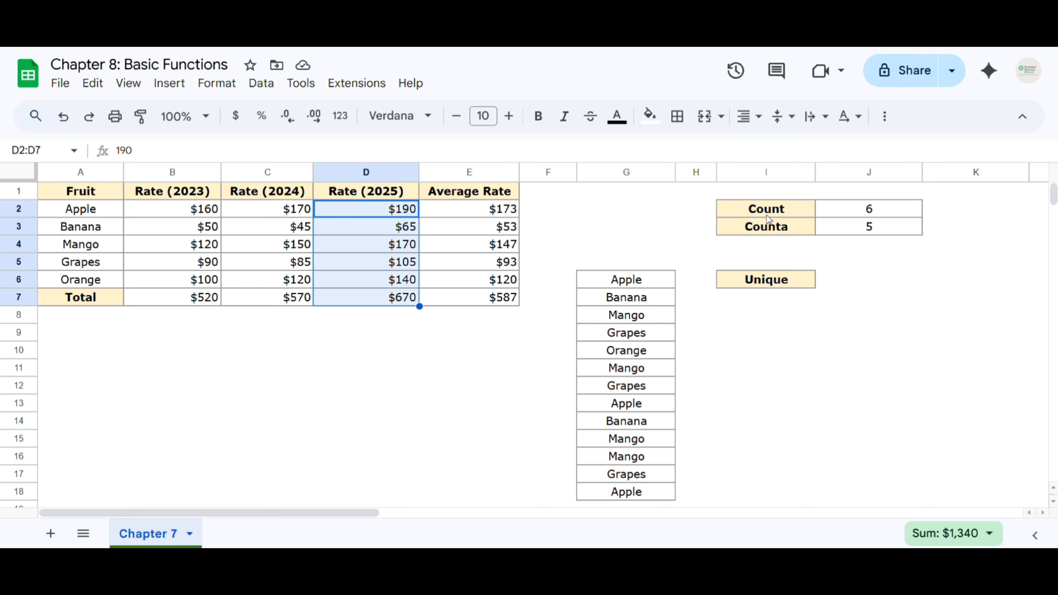
{"action": "left_click", "coordinate": [874, 230]}
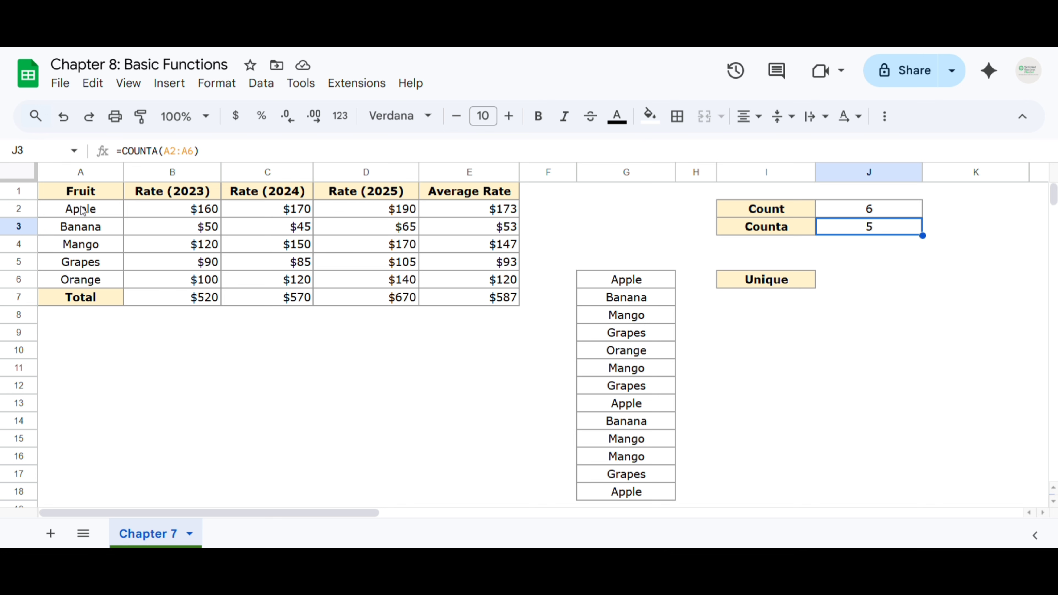
{"action": "left_click_drag", "start_coordinate": [83, 211], "coordinate": [79, 281]}
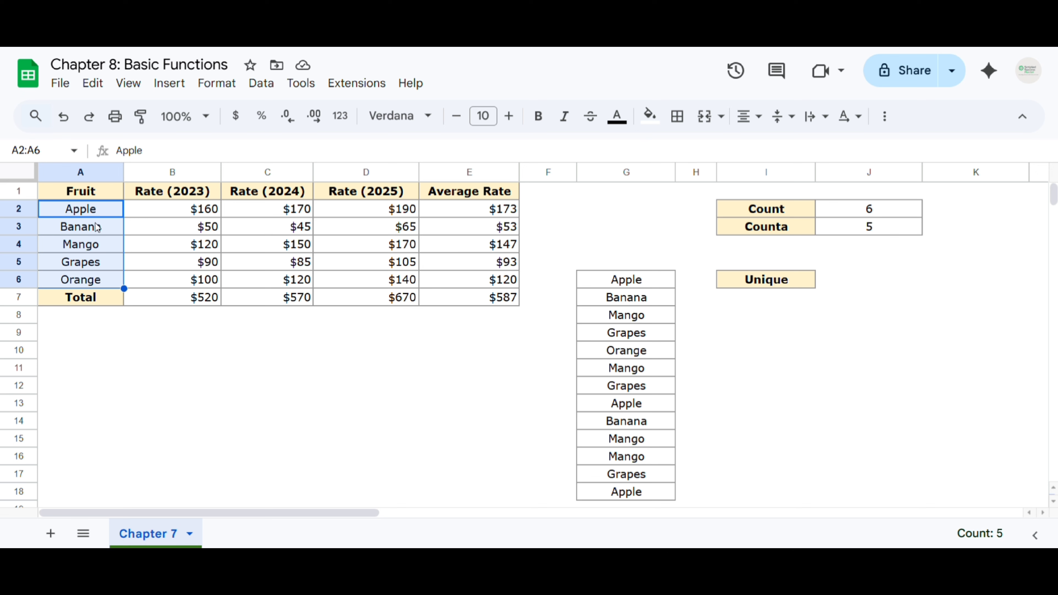
Try a COUNT formula in K2 on the text-only fruit names in A2:A6.
{"action": "left_click", "coordinate": [859, 233]}
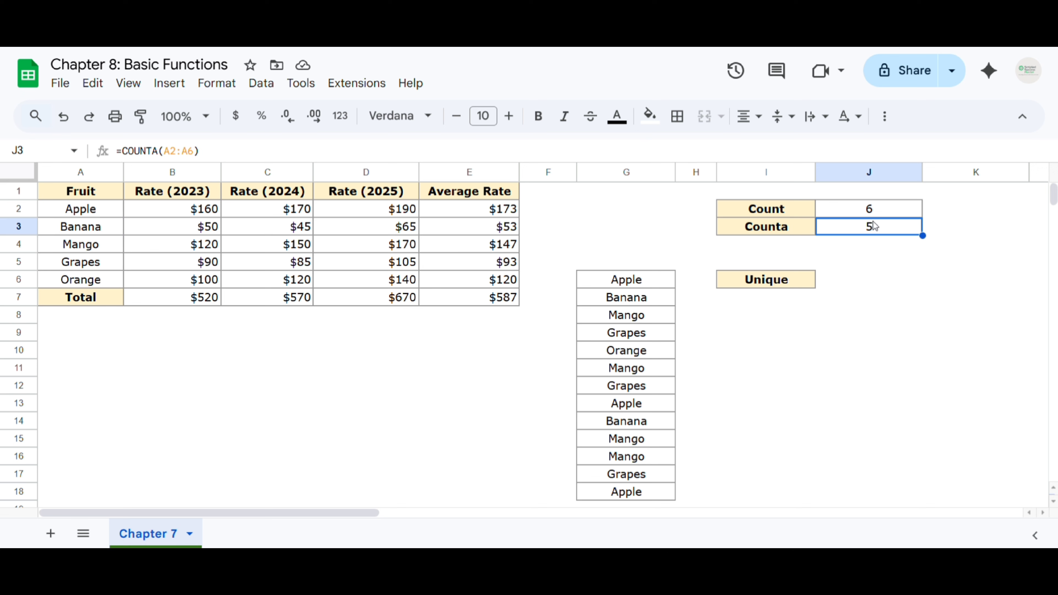
{"action": "left_click", "coordinate": [963, 210]}
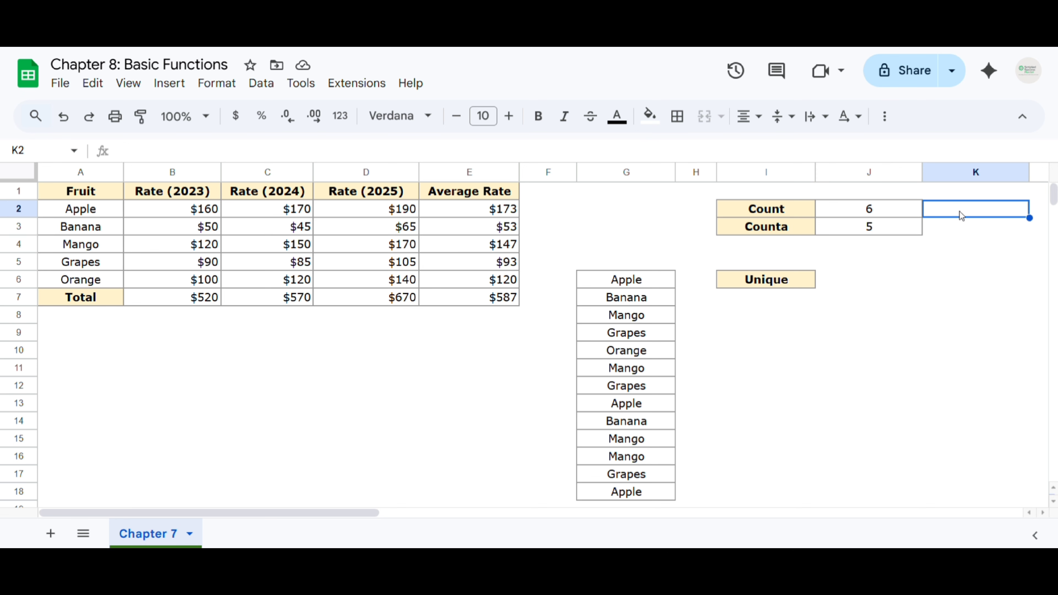
{"action": "type", "text": "=coun"}
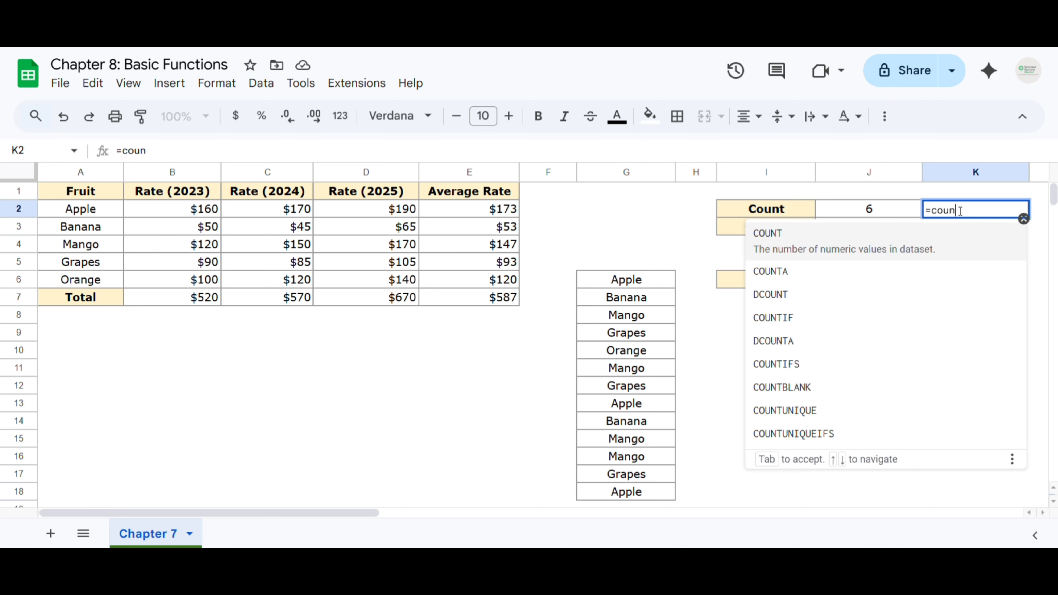
{"action": "left_click", "coordinate": [840, 246]}
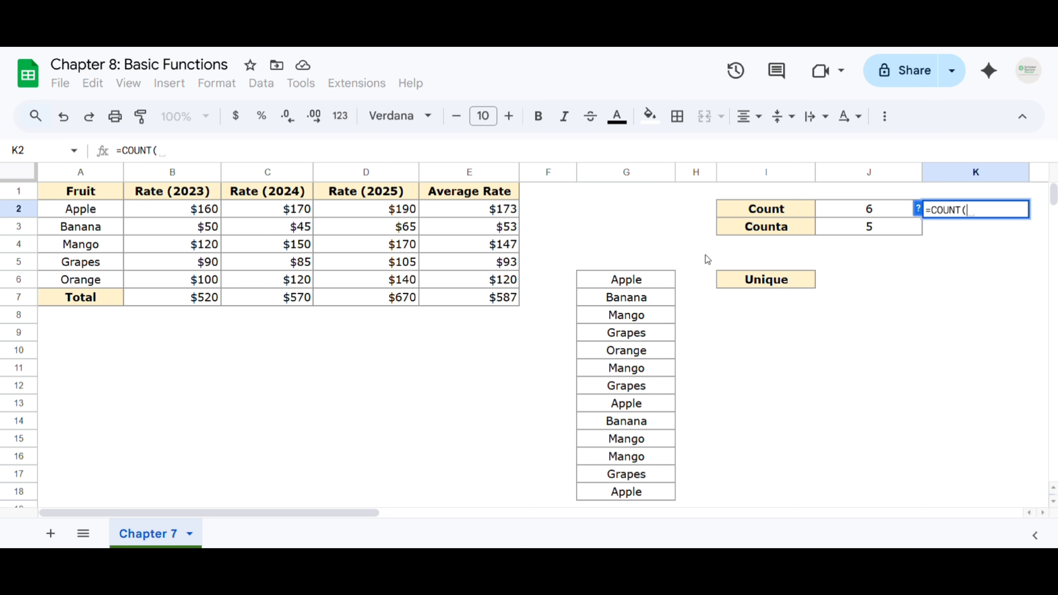
{"action": "left_click_drag", "start_coordinate": [84, 210], "coordinate": [87, 282]}
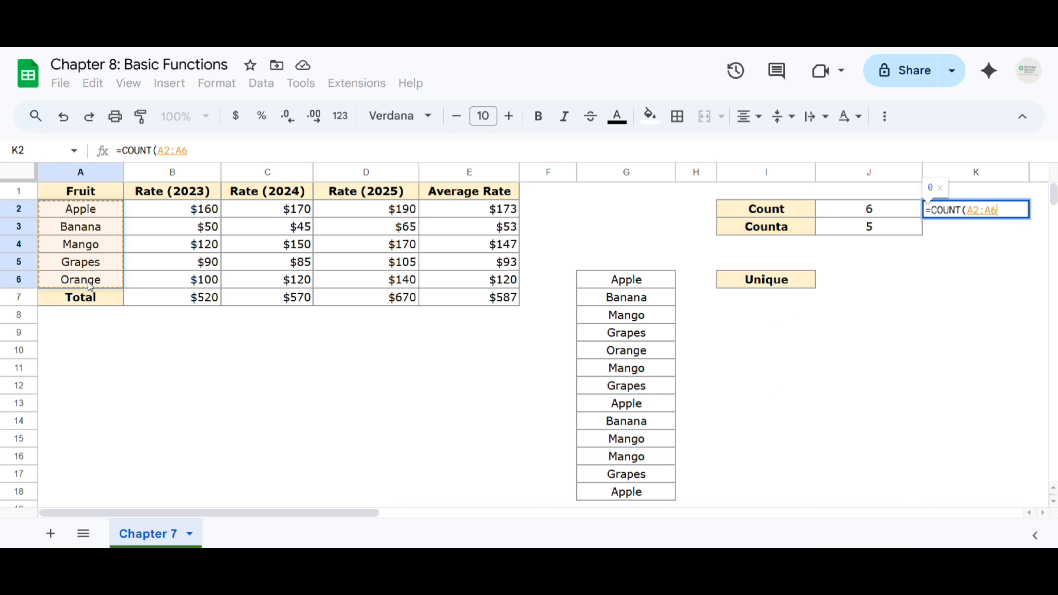
{"action": "key", "text": "Return"}
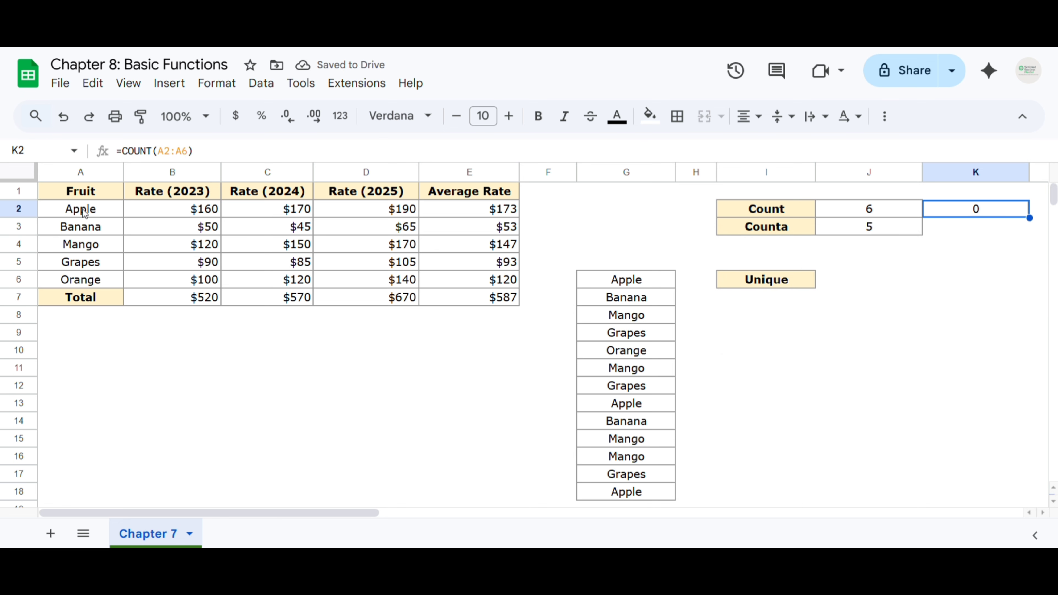
Check the fruit names in A2:A6 against the COUNT formula in K2, and clear that cell.
{"action": "left_click_drag", "start_coordinate": [83, 211], "coordinate": [83, 227]}
{"action": "left_click_drag", "start_coordinate": [84, 275], "coordinate": [84, 278]}
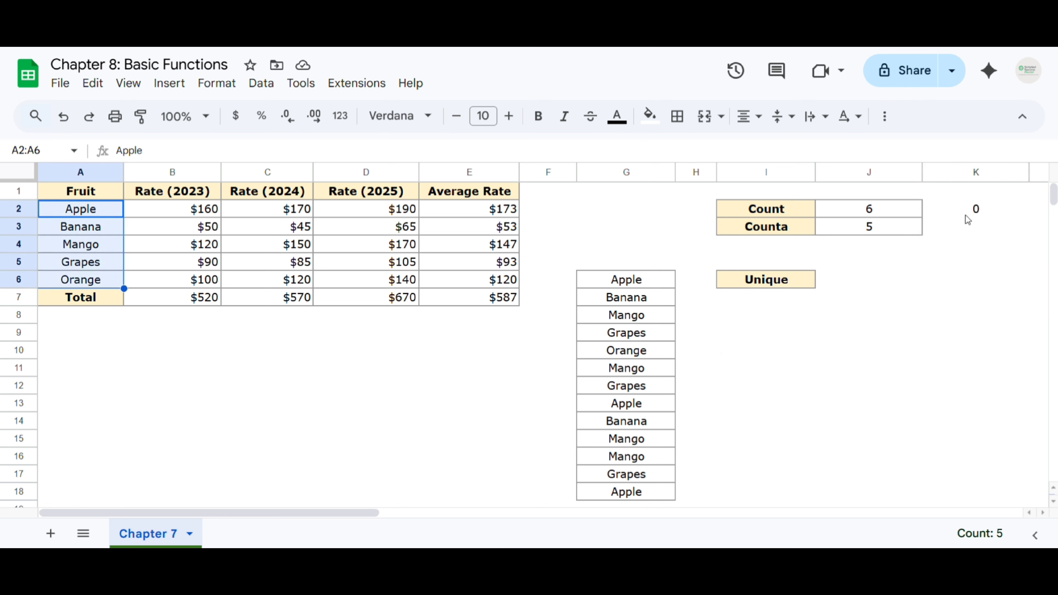
{"action": "left_click", "coordinate": [960, 218]}
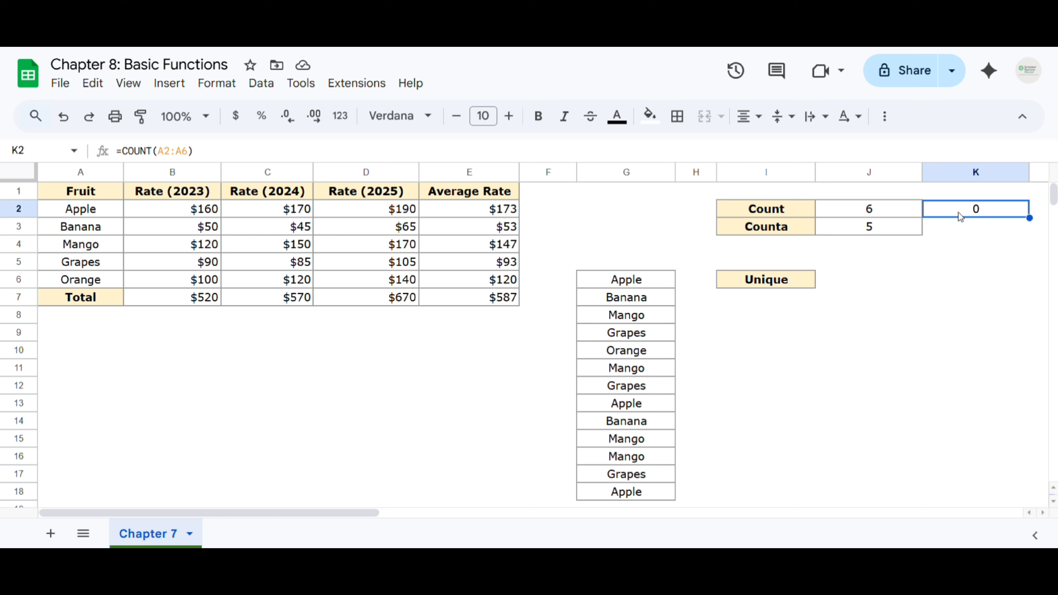
{"action": "type", "text": "="}
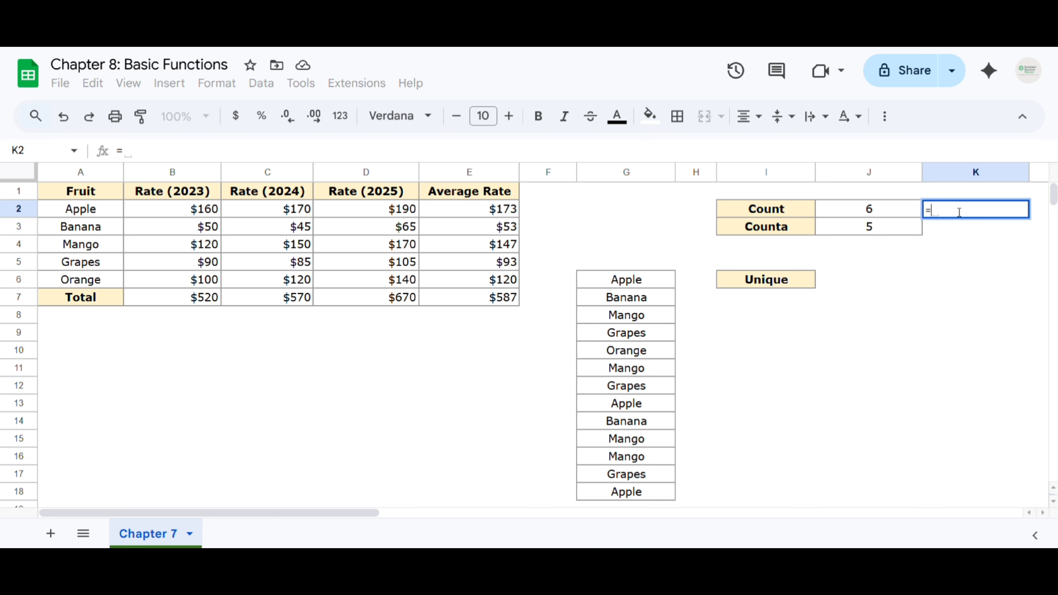
{"action": "key", "text": "Escape"}
{"action": "key", "text": "Delete"}
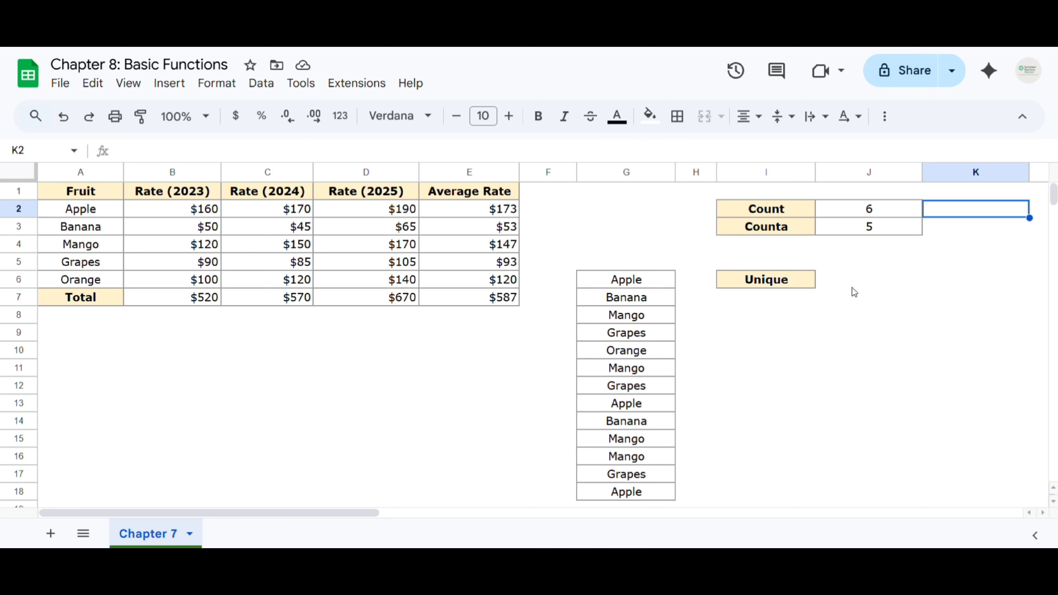
Enter a UNIQUE formula in J6 that lists the distinct fruits from G6:G18, and review the returned list.
{"action": "left_click", "coordinate": [851, 278]}
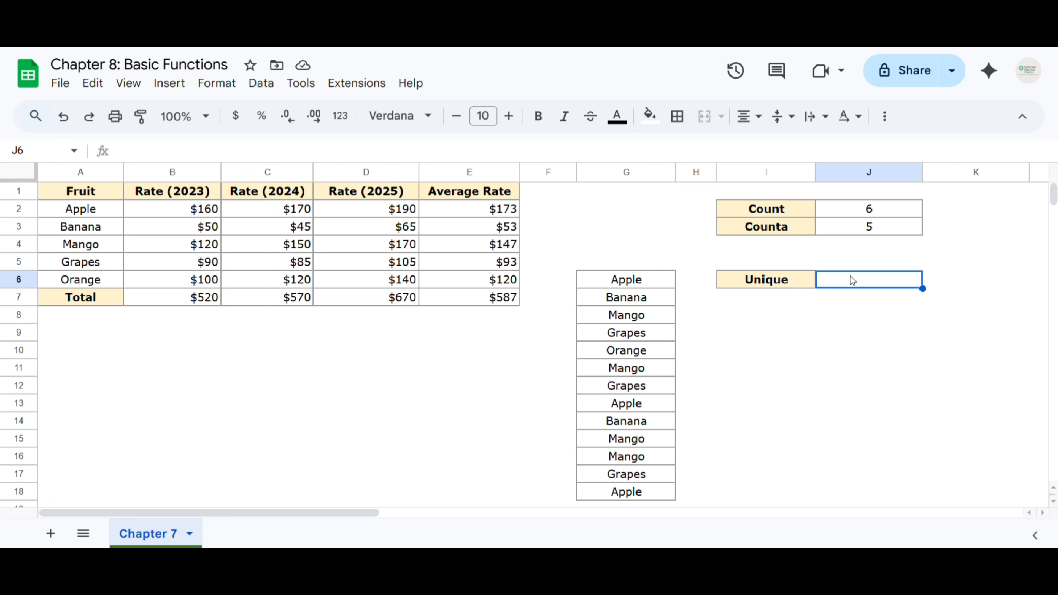
{"action": "type", "text": "=un"}
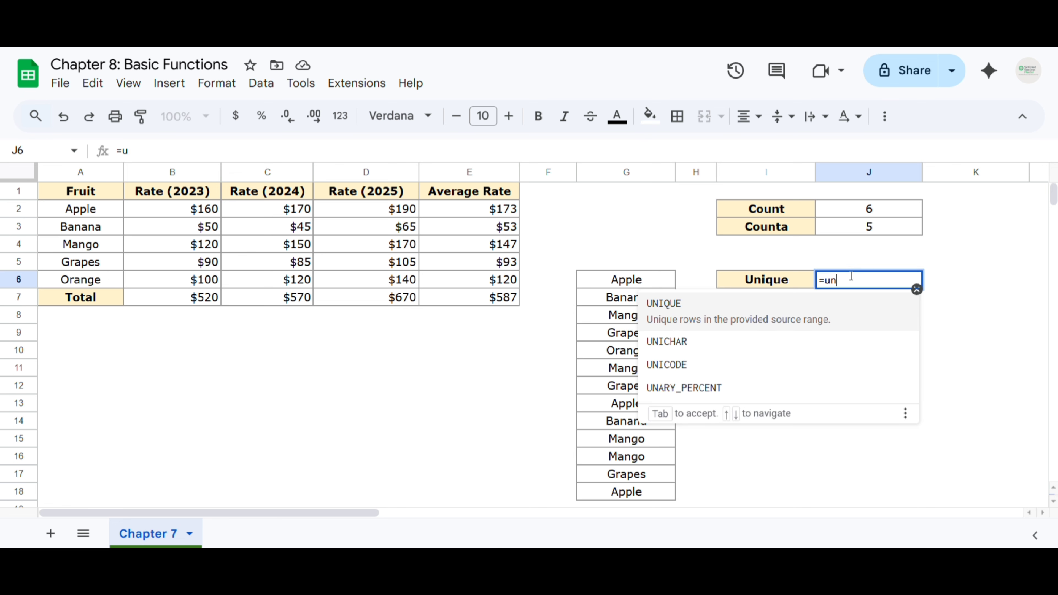
{"action": "left_click", "coordinate": [704, 301]}
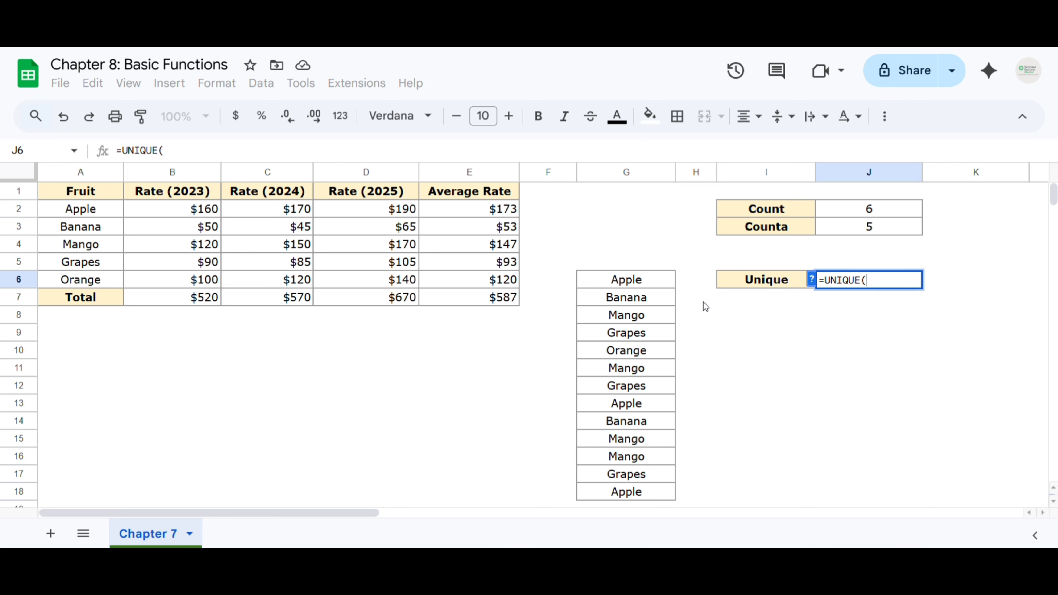
{"action": "left_click", "coordinate": [811, 281]}
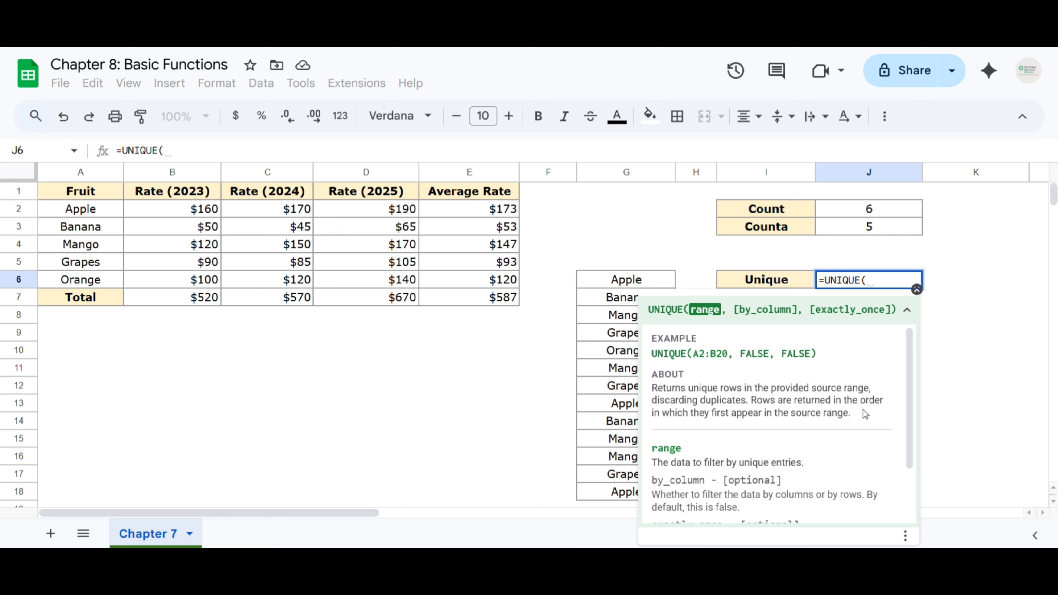
{"action": "left_click", "coordinate": [916, 290]}
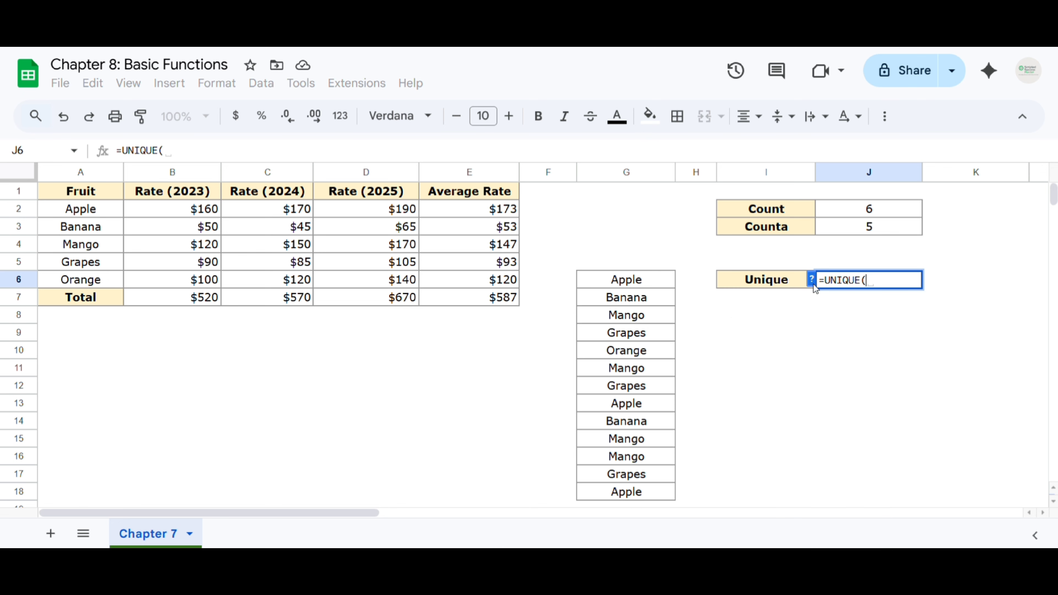
{"action": "left_click", "coordinate": [627, 281]}
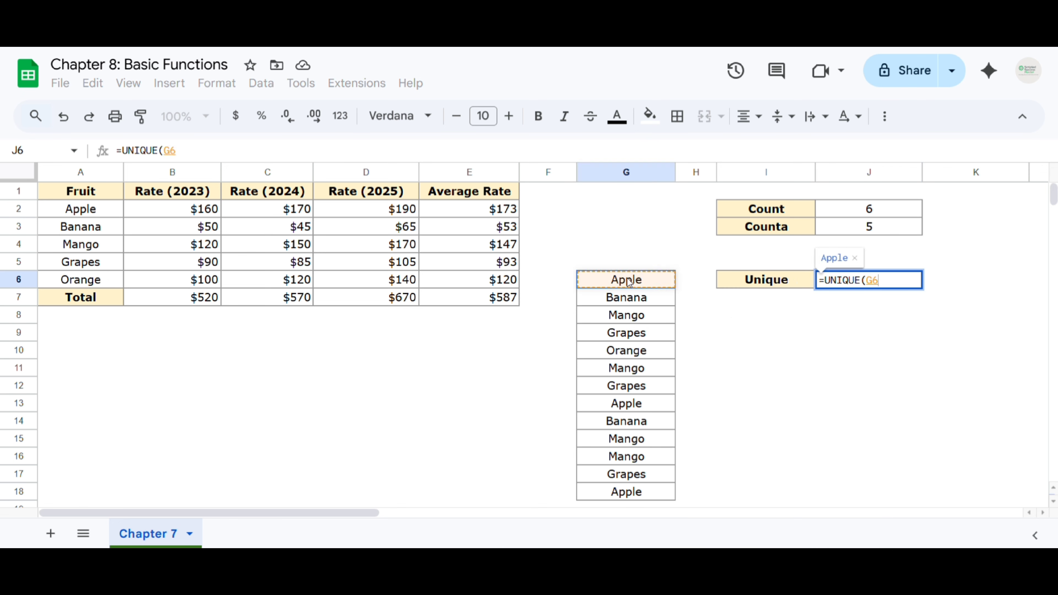
{"action": "left_click_drag", "start_coordinate": [629, 283], "coordinate": [630, 494]}
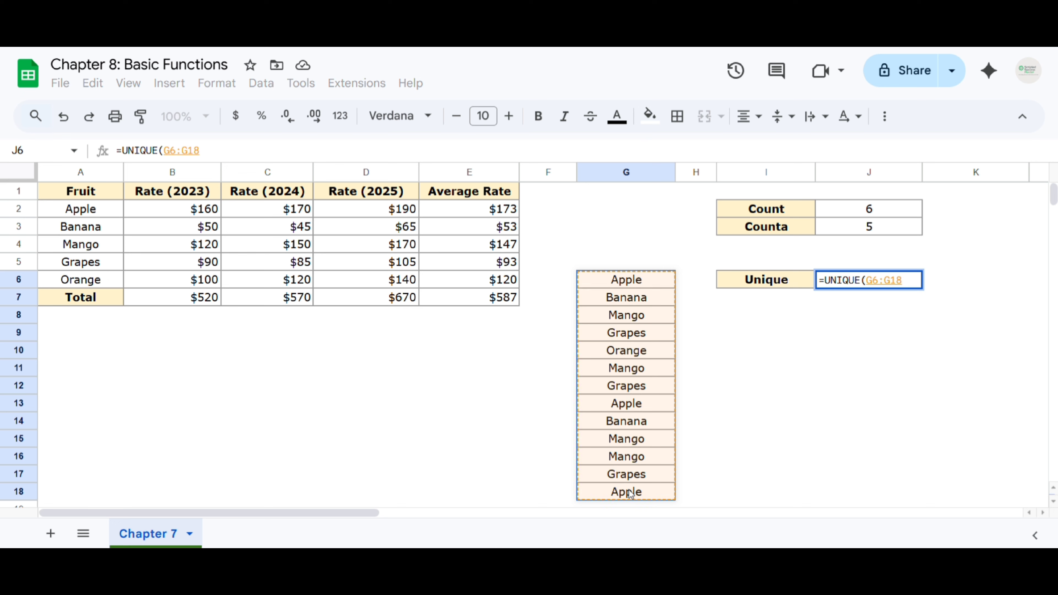
{"action": "type", "text": ")"}
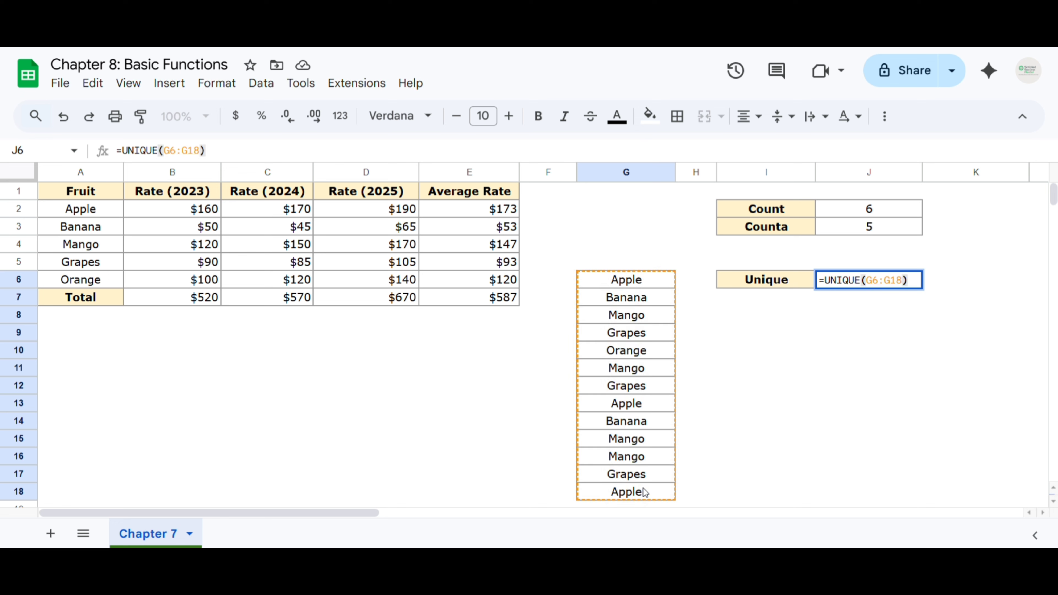
{"action": "key", "text": "Return"}
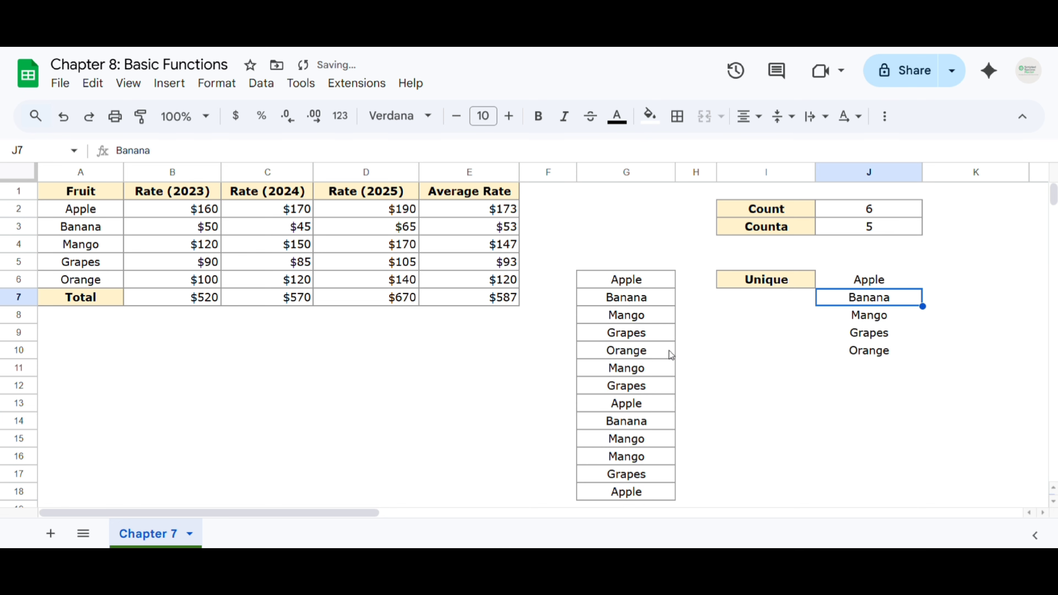
{"action": "left_click_drag", "start_coordinate": [882, 275], "coordinate": [882, 355]}
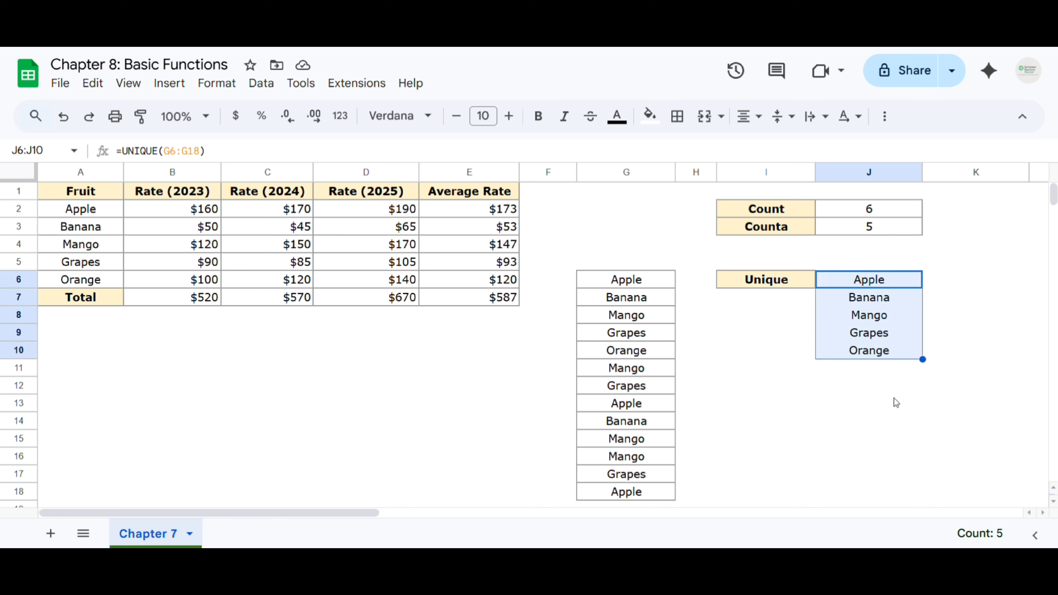
{"action": "left_click", "coordinate": [886, 282]}
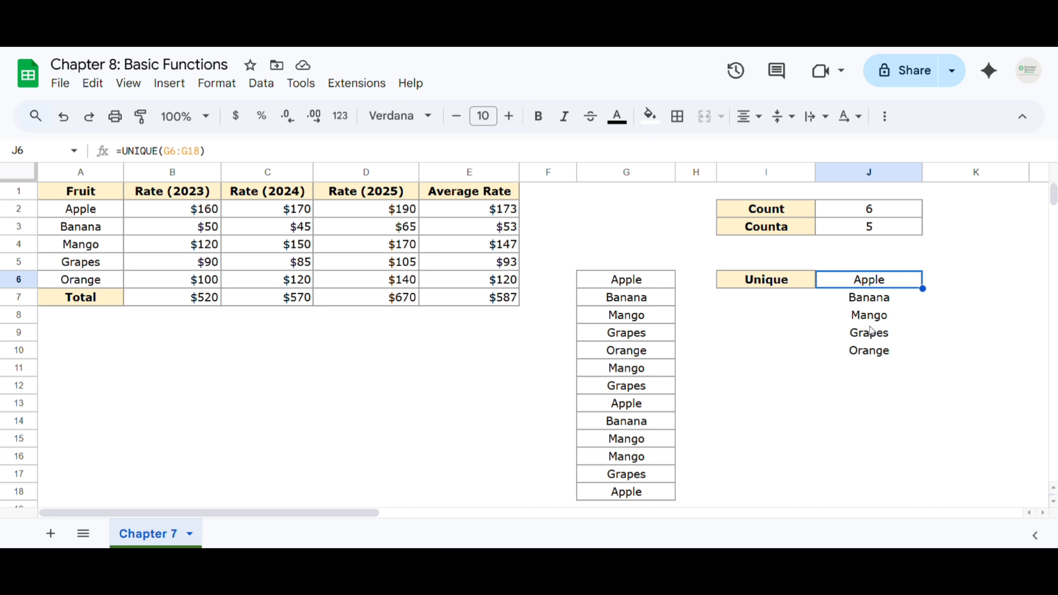
Look over the repeated fruits in column G and copy Banana from G7 into G5 above the list.
{"action": "left_click", "coordinate": [628, 281]}
{"action": "left_click_drag", "start_coordinate": [615, 368], "coordinate": [612, 490]}
{"action": "left_click", "coordinate": [653, 313]}
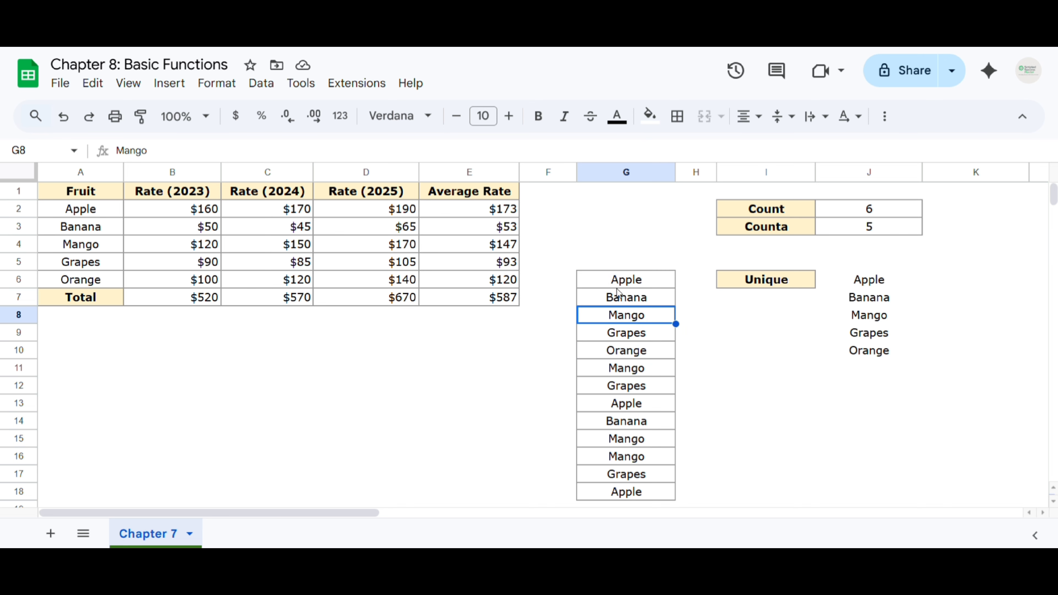
{"action": "left_click", "coordinate": [623, 301]}
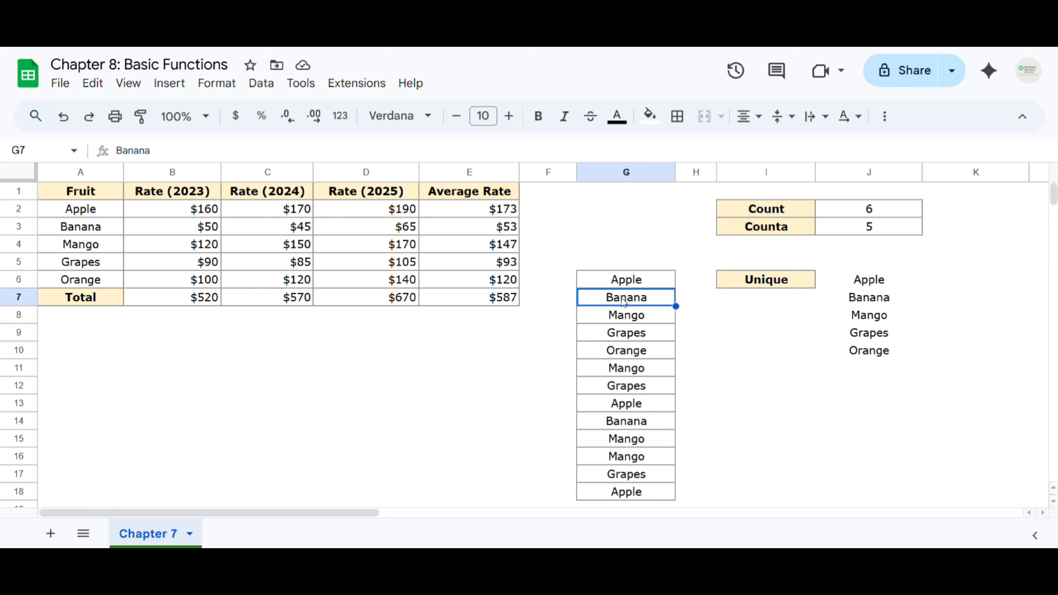
{"action": "key", "text": "ctrl+c"}
{"action": "left_click", "coordinate": [611, 264]}
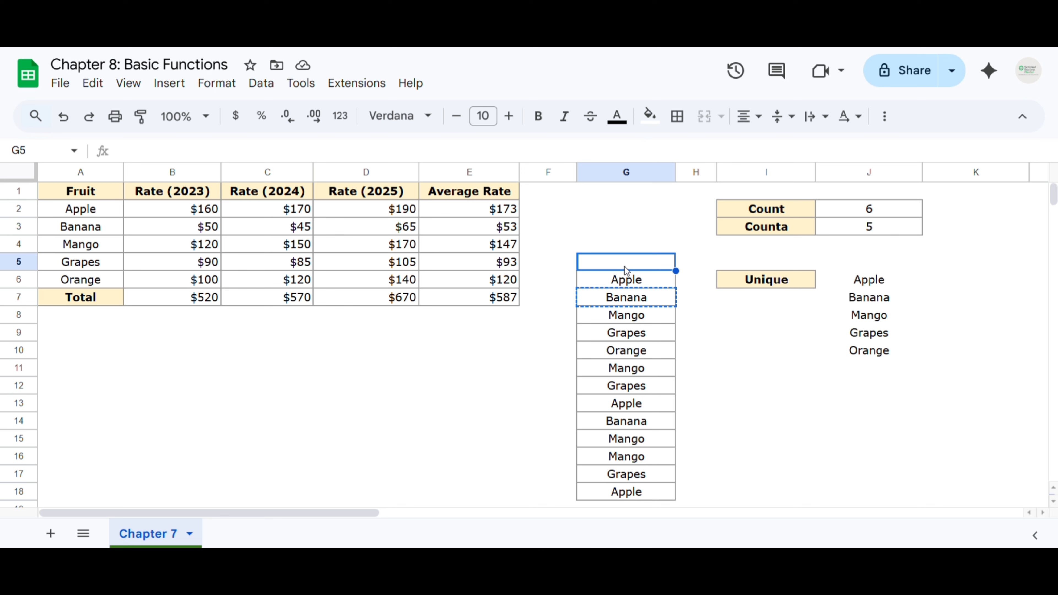
{"action": "key", "text": "ctrl+v"}
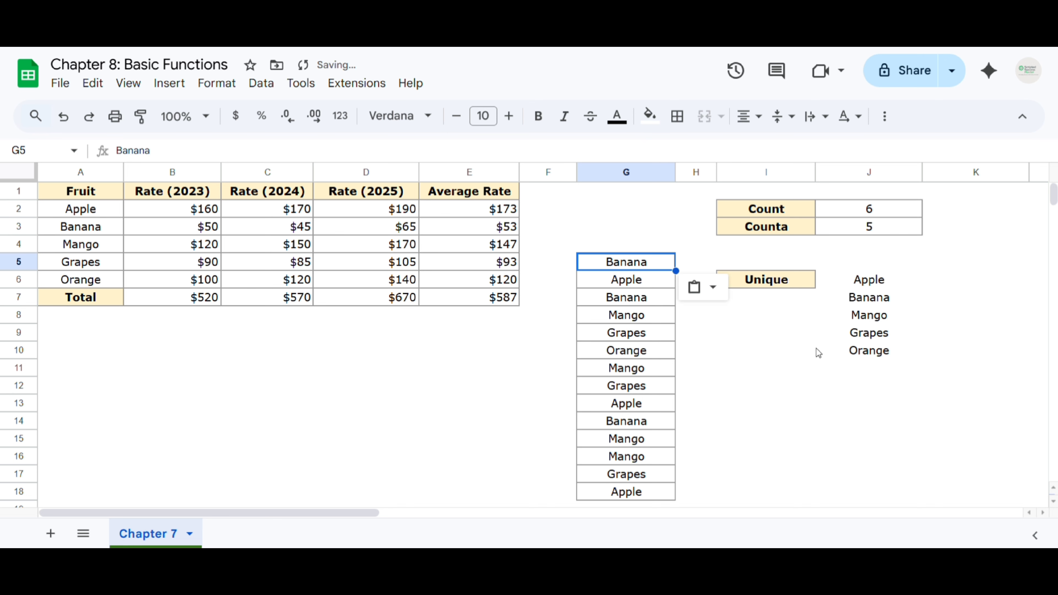
Replace the formula in J6 with a UNIQUE formula over the extended fruit range G5:G18.
{"action": "left_click", "coordinate": [901, 288]}
{"action": "type", "text": "="}
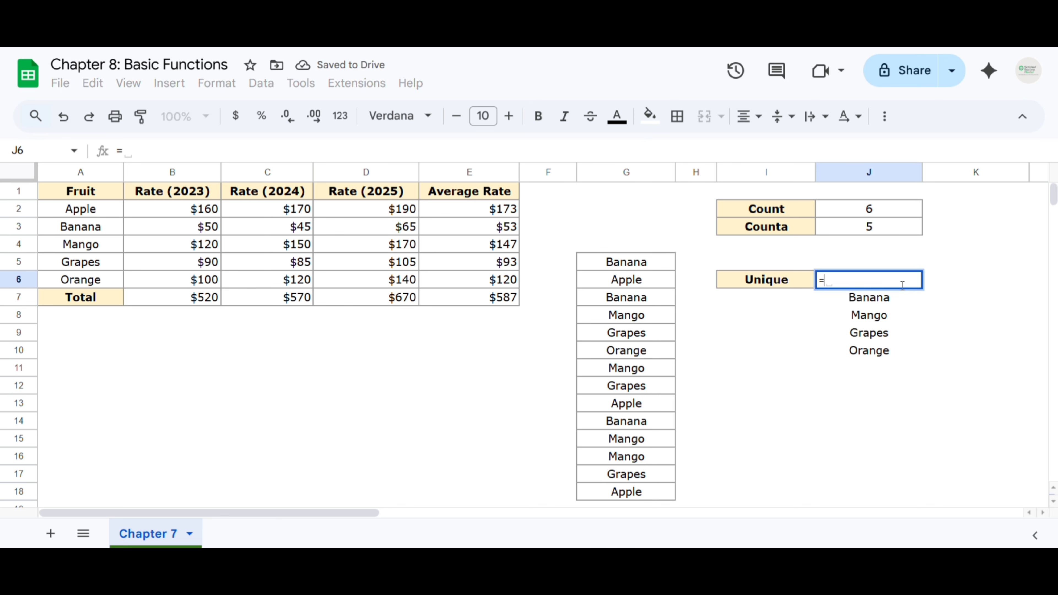
{"action": "type", "text": "uniq"}
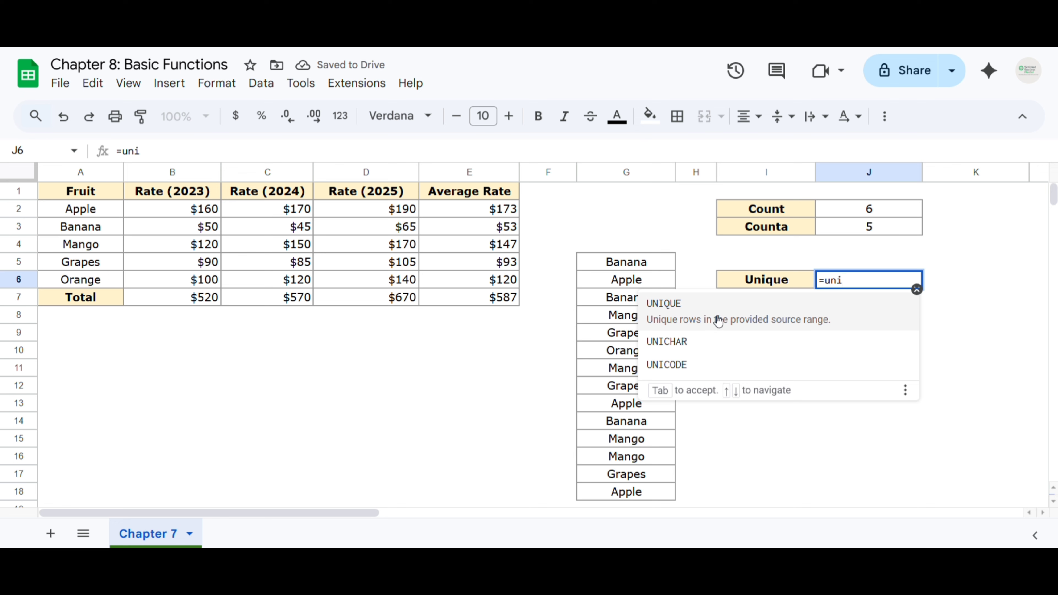
{"action": "left_click", "coordinate": [715, 316]}
{"action": "left_click_drag", "start_coordinate": [652, 262], "coordinate": [648, 498]}
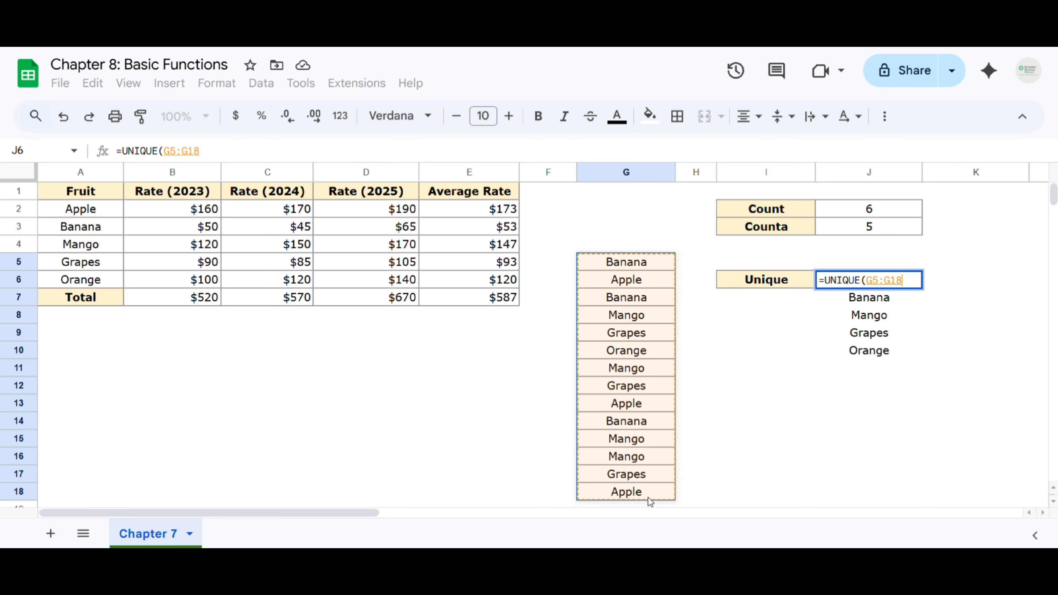
{"action": "key", "text": "Return"}
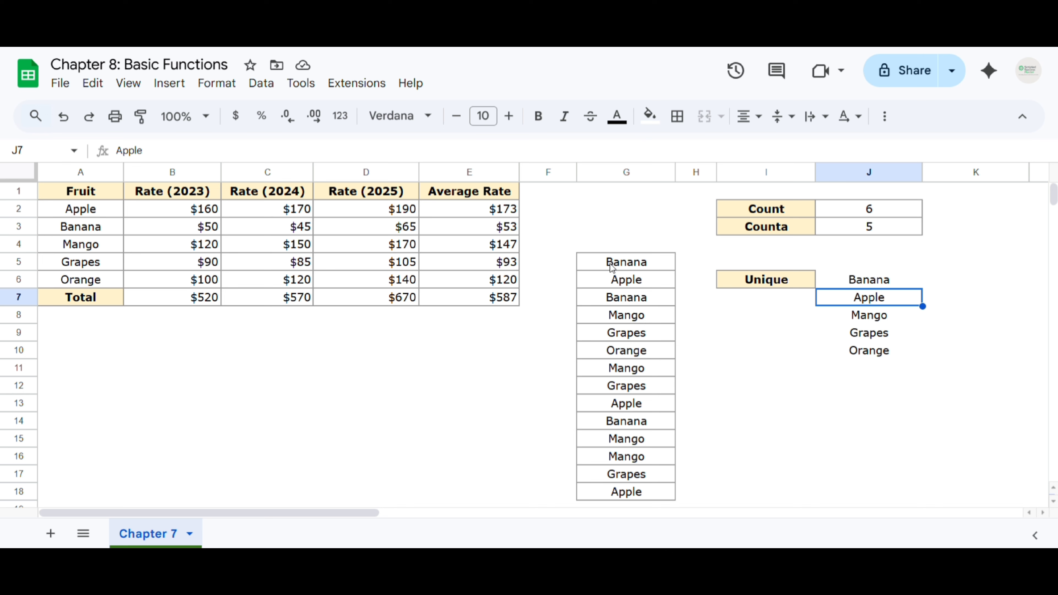
Compare the source range G5:G18 with the unique list in J6:J10, and review the SUM, AVERAGE, COUNT and COUNTA formulas.
{"action": "left_click_drag", "start_coordinate": [609, 262], "coordinate": [608, 497]}
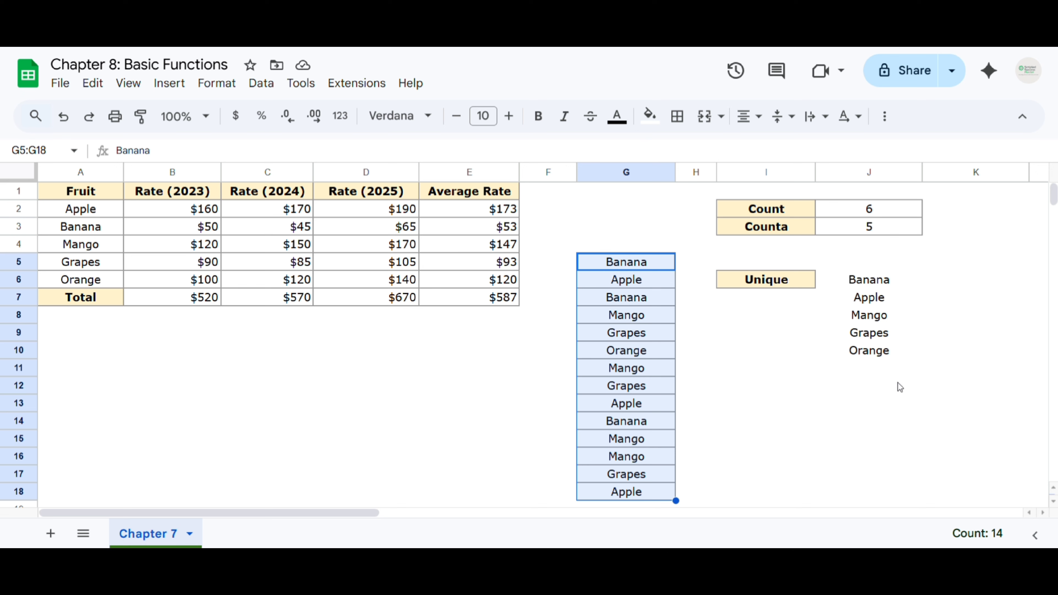
{"action": "left_click_drag", "start_coordinate": [874, 280], "coordinate": [867, 353]}
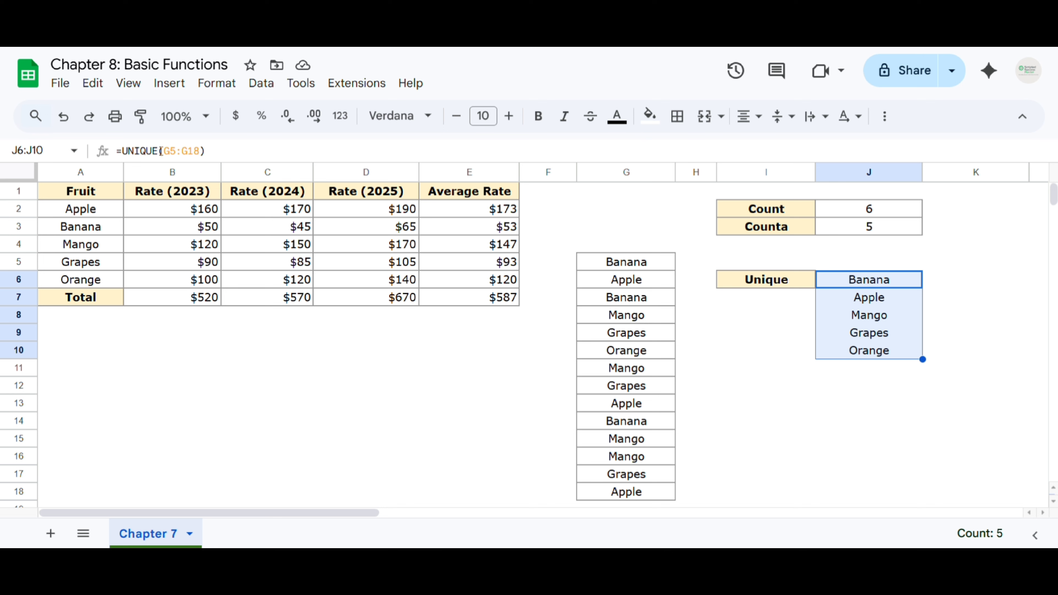
{"action": "left_click", "coordinate": [784, 331]}
{"action": "left_click_drag", "start_coordinate": [839, 288], "coordinate": [850, 350]}
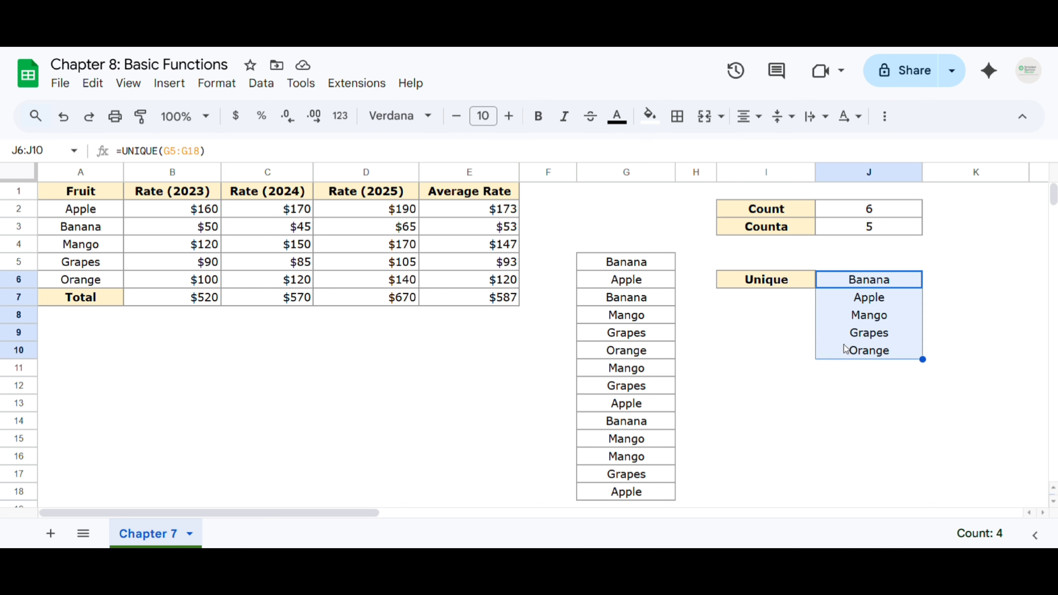
{"action": "left_click", "coordinate": [763, 313]}
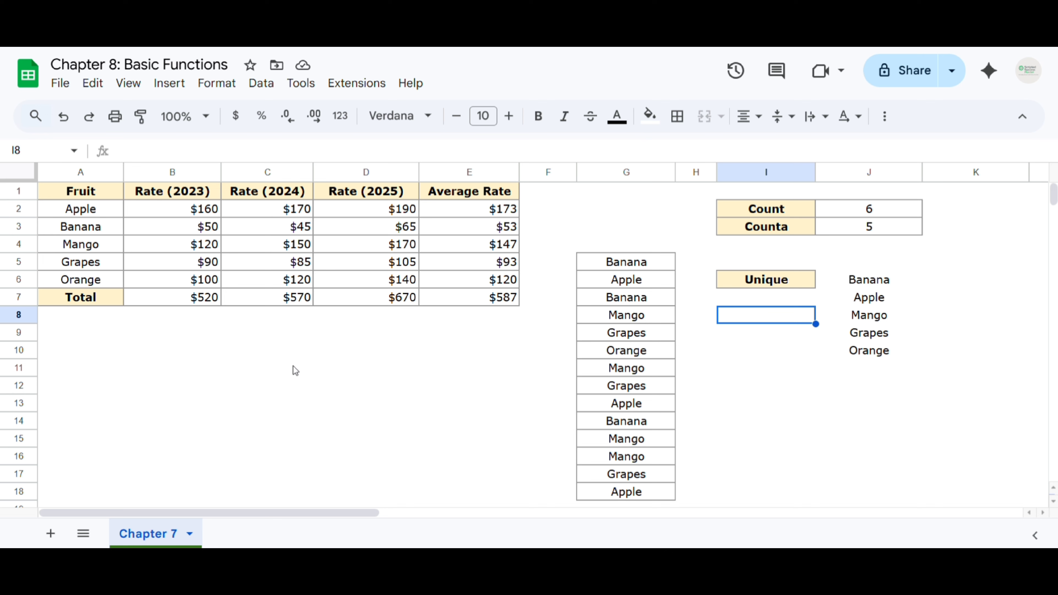
{"action": "left_click", "coordinate": [192, 300]}
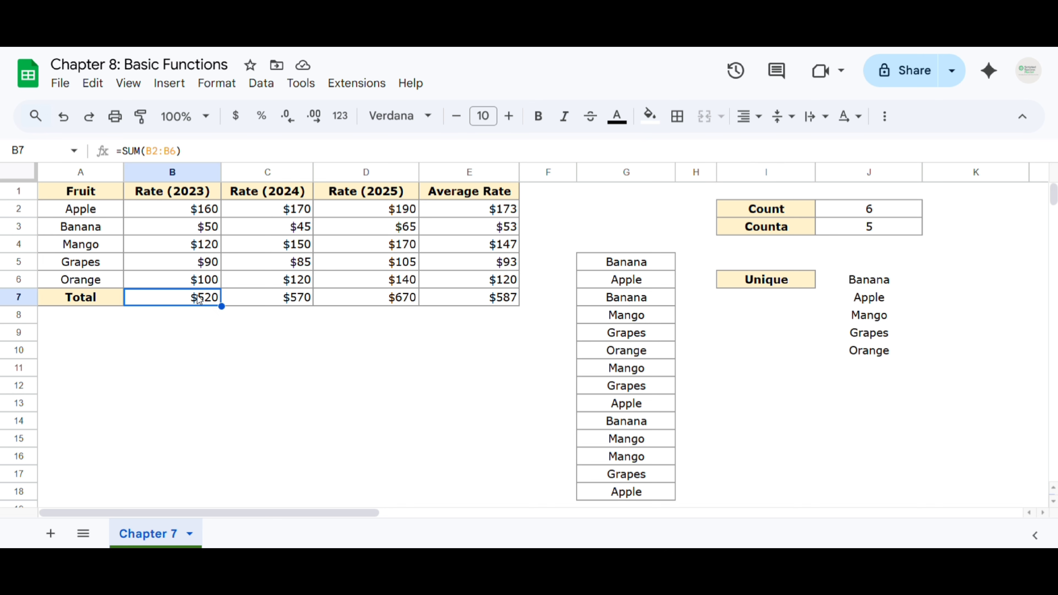
{"action": "left_click", "coordinate": [464, 214]}
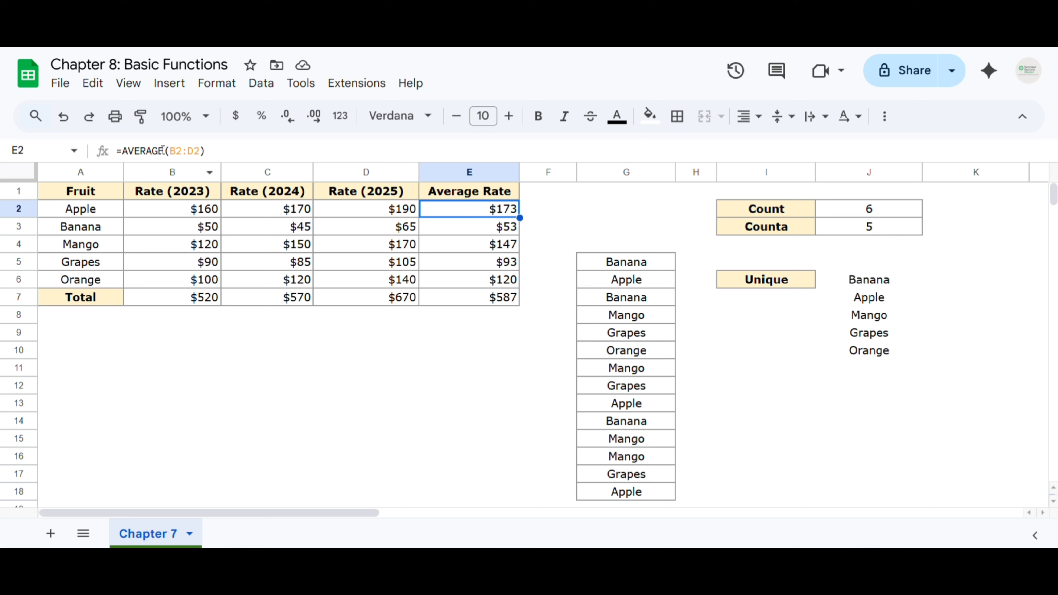
{"action": "double_click", "coordinate": [462, 209]}
{"action": "left_click", "coordinate": [860, 212]}
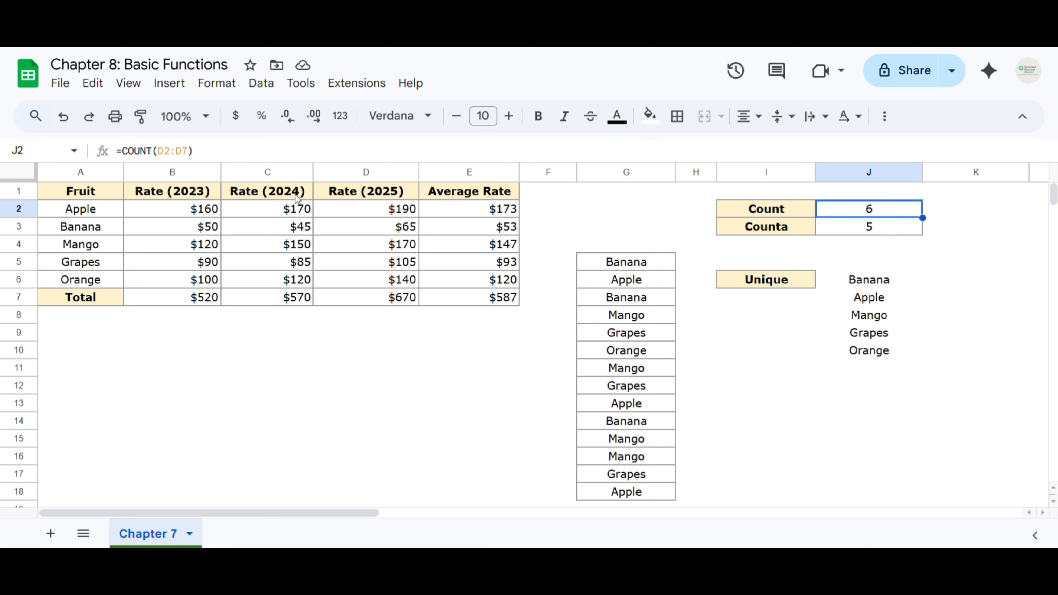
{"action": "left_click", "coordinate": [870, 225]}
{"action": "left_click_drag", "start_coordinate": [846, 279], "coordinate": [866, 355]}
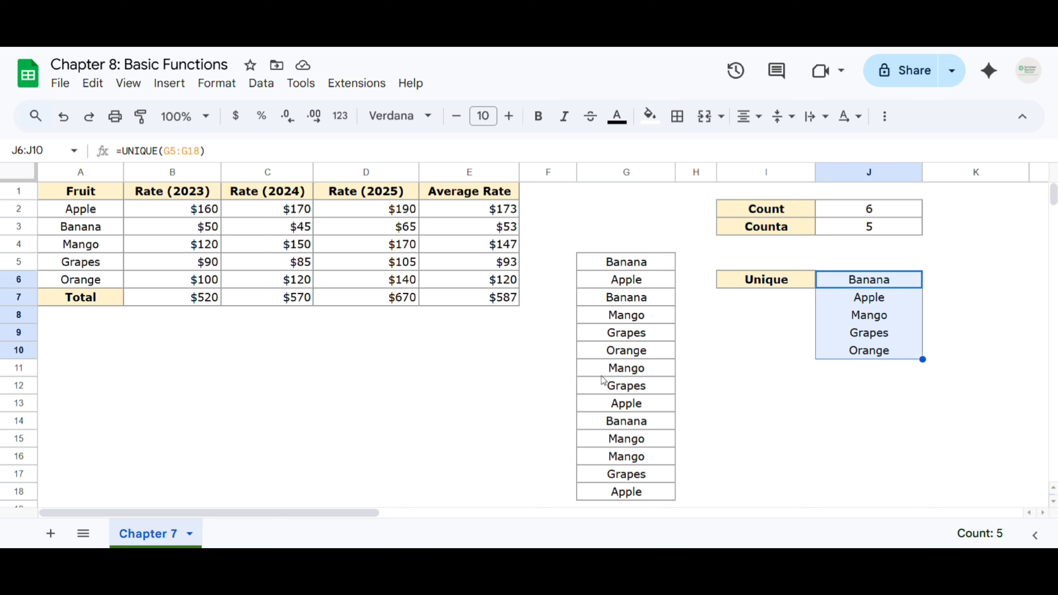